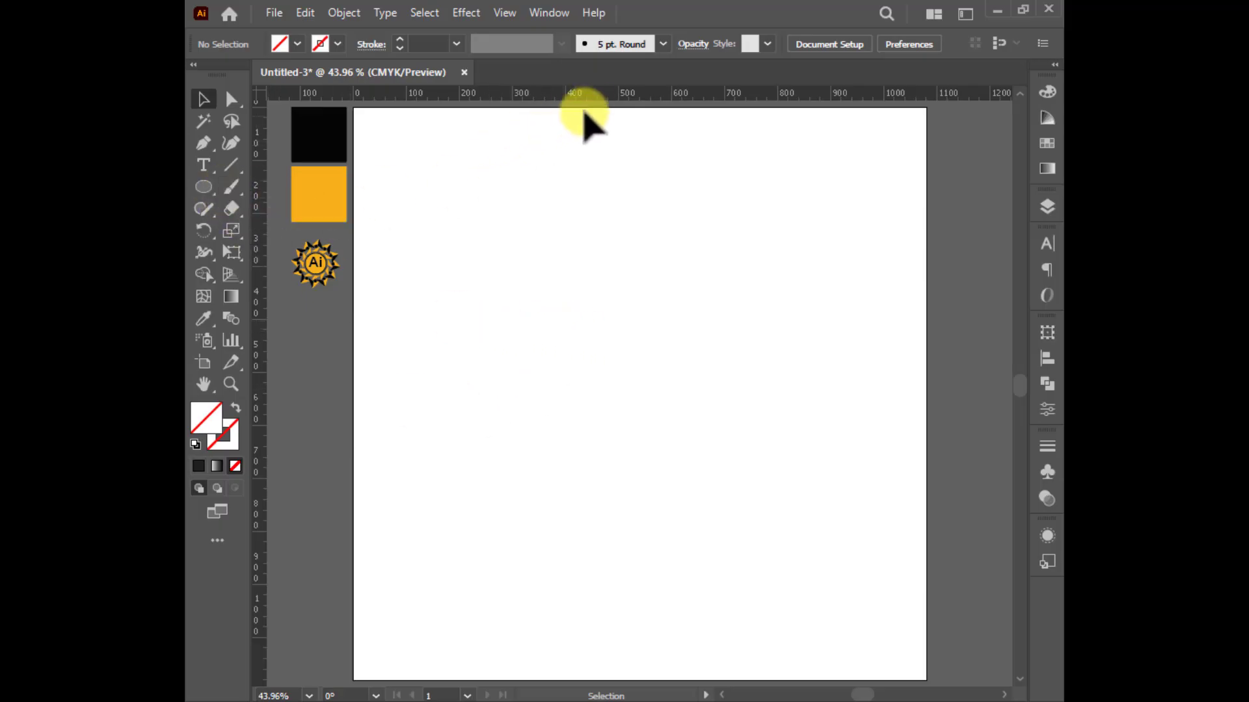
- Add a horizontal and a vertical guide, both aligned to the artboard centre
left_click_drag(599, 101, 647, 392)
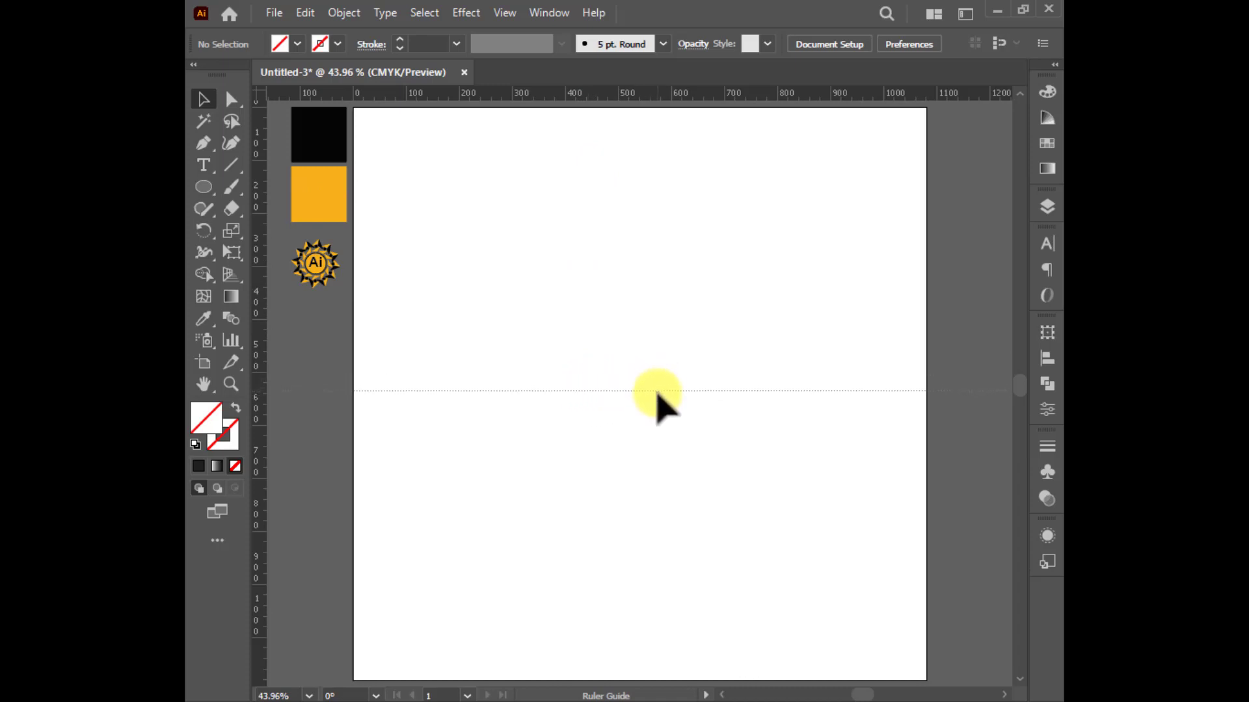
left_click_drag(647, 393, 657, 392)
left_click_drag(263, 359, 647, 366)
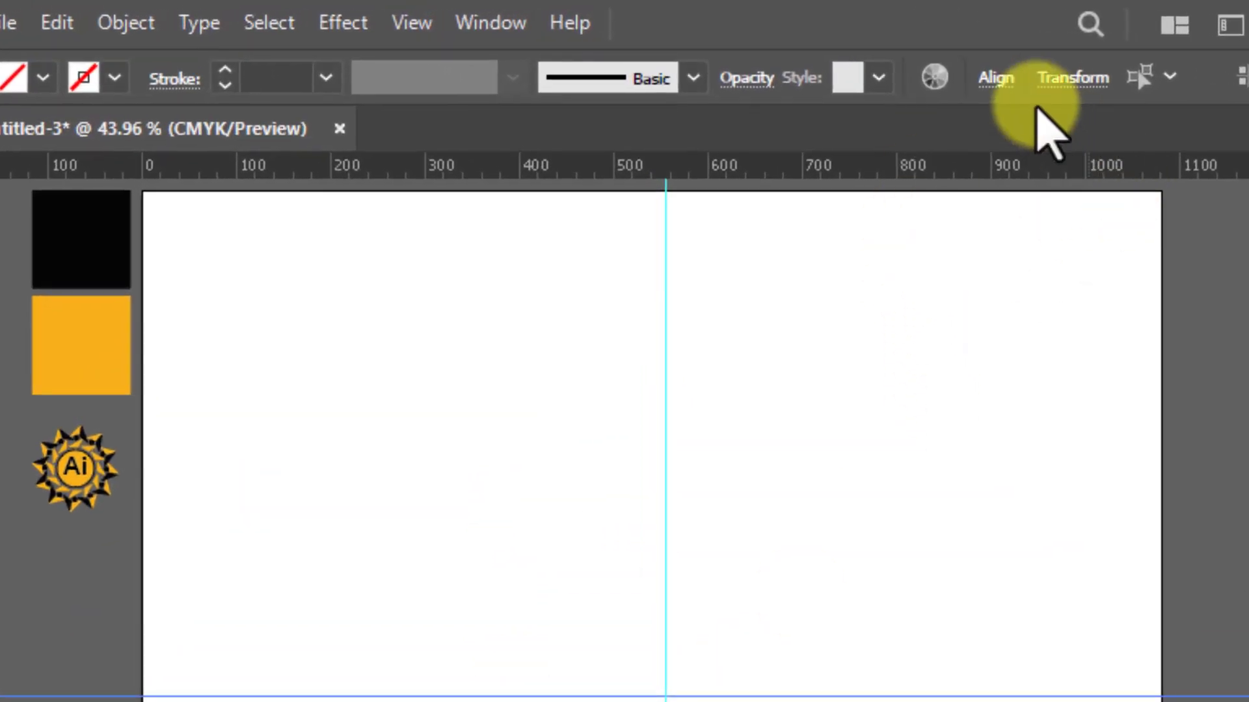
left_click(996, 78)
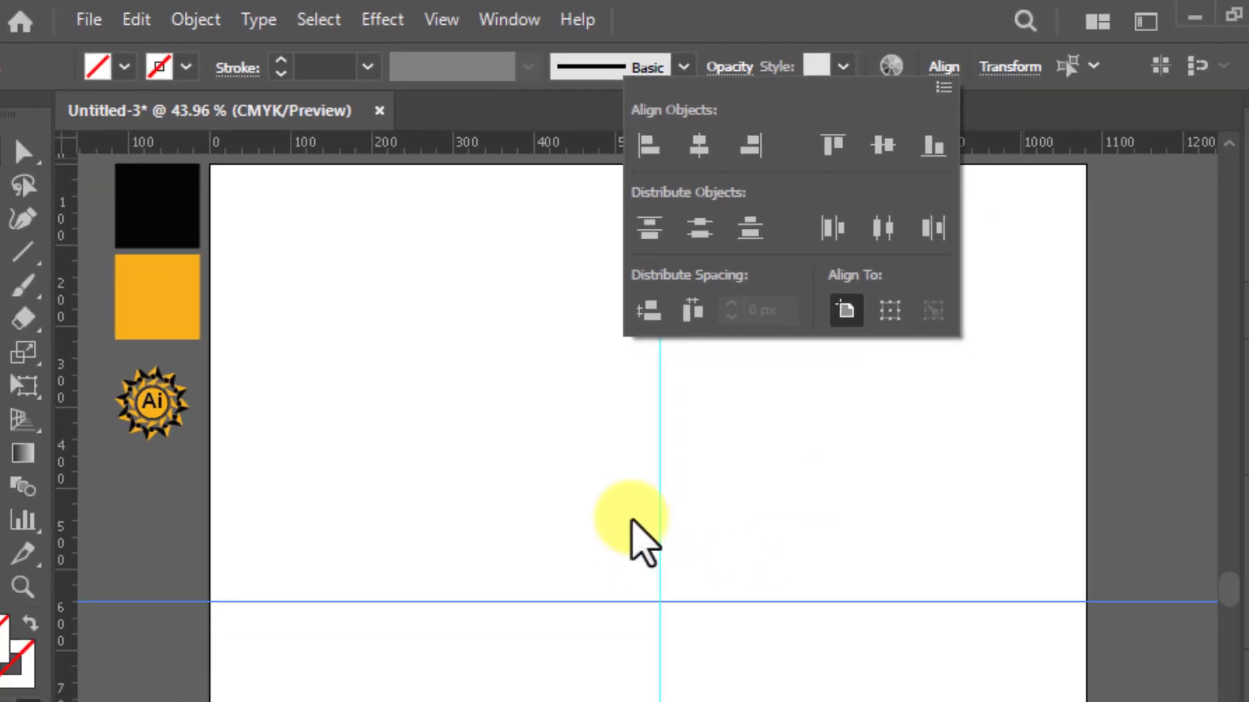
key("Escape")
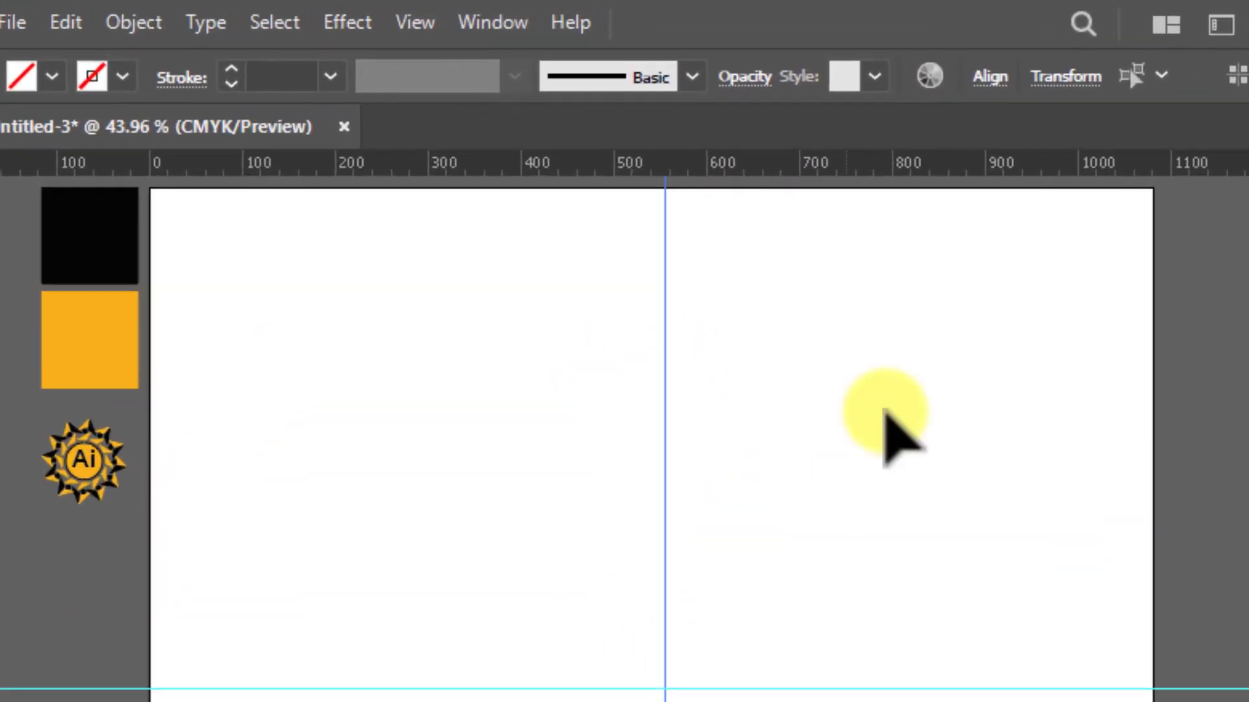
left_click(875, 55)
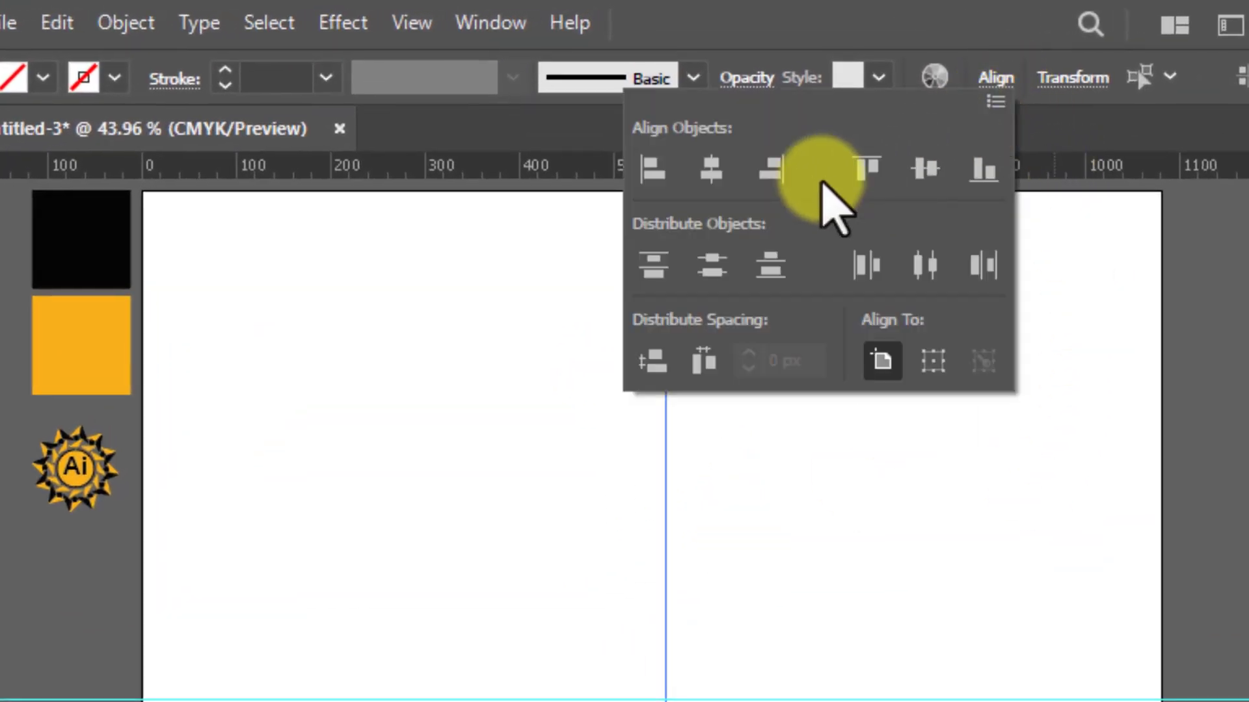
left_click(715, 175)
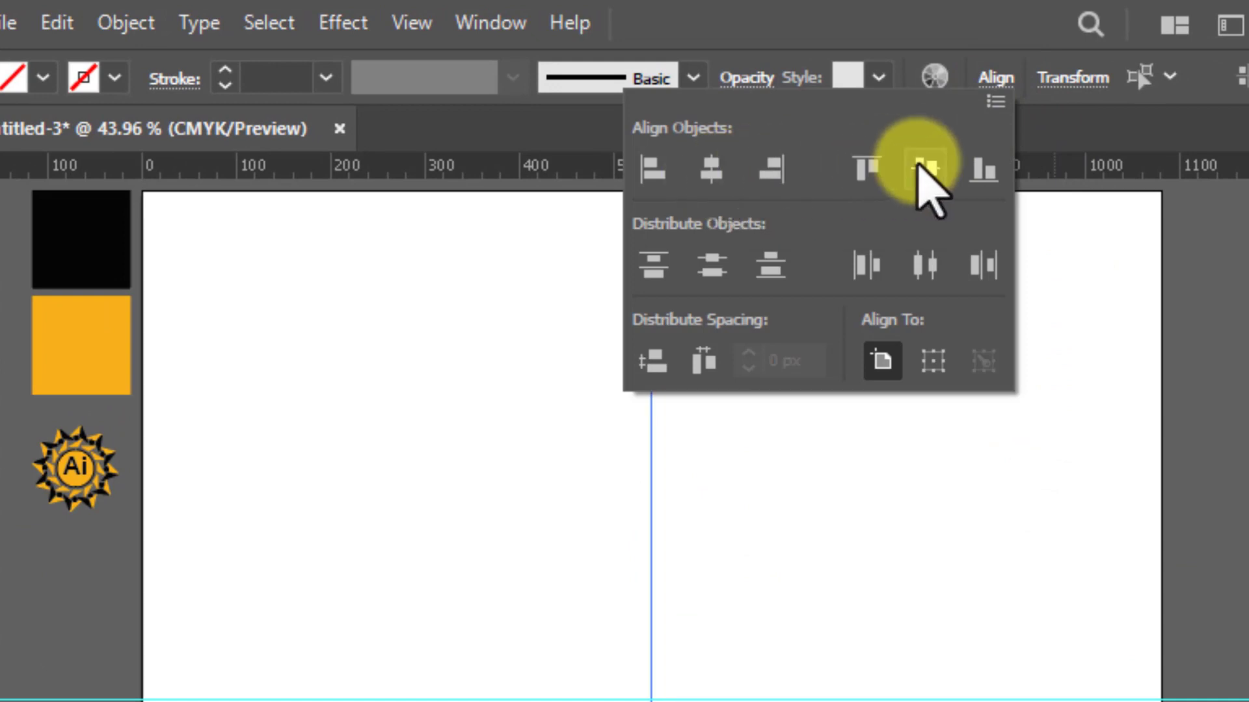
left_click(924, 170)
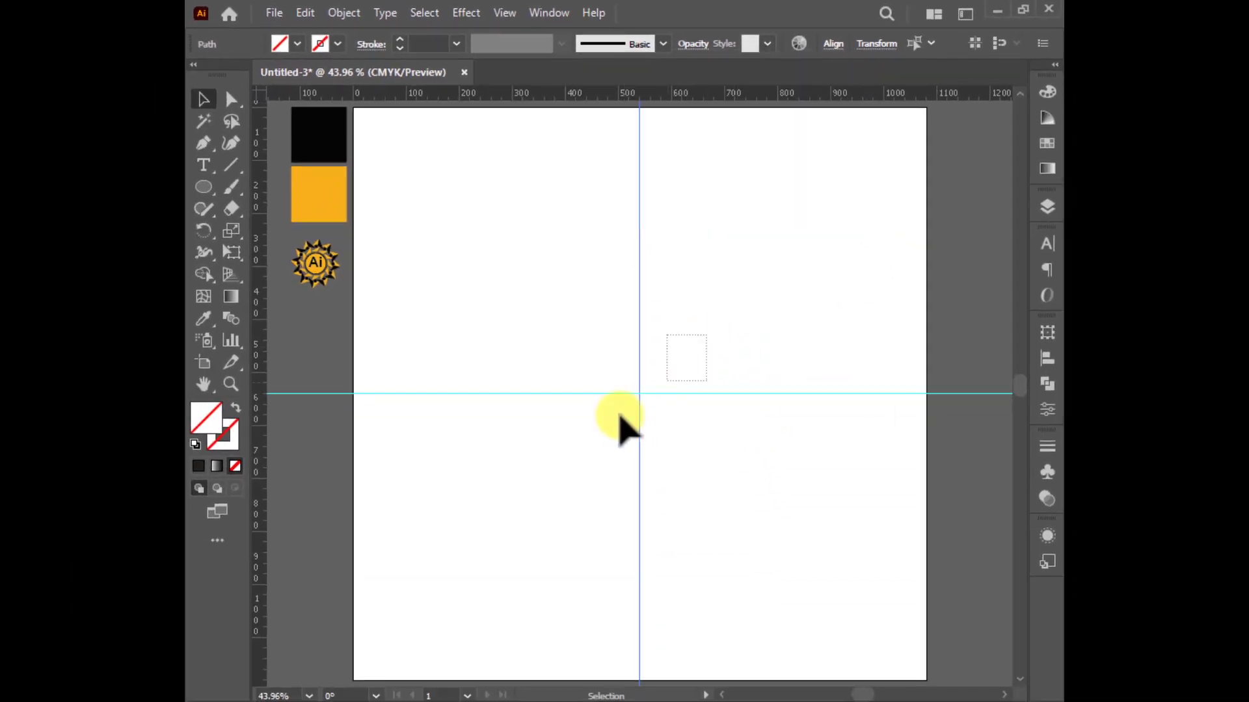
left_click(563, 410)
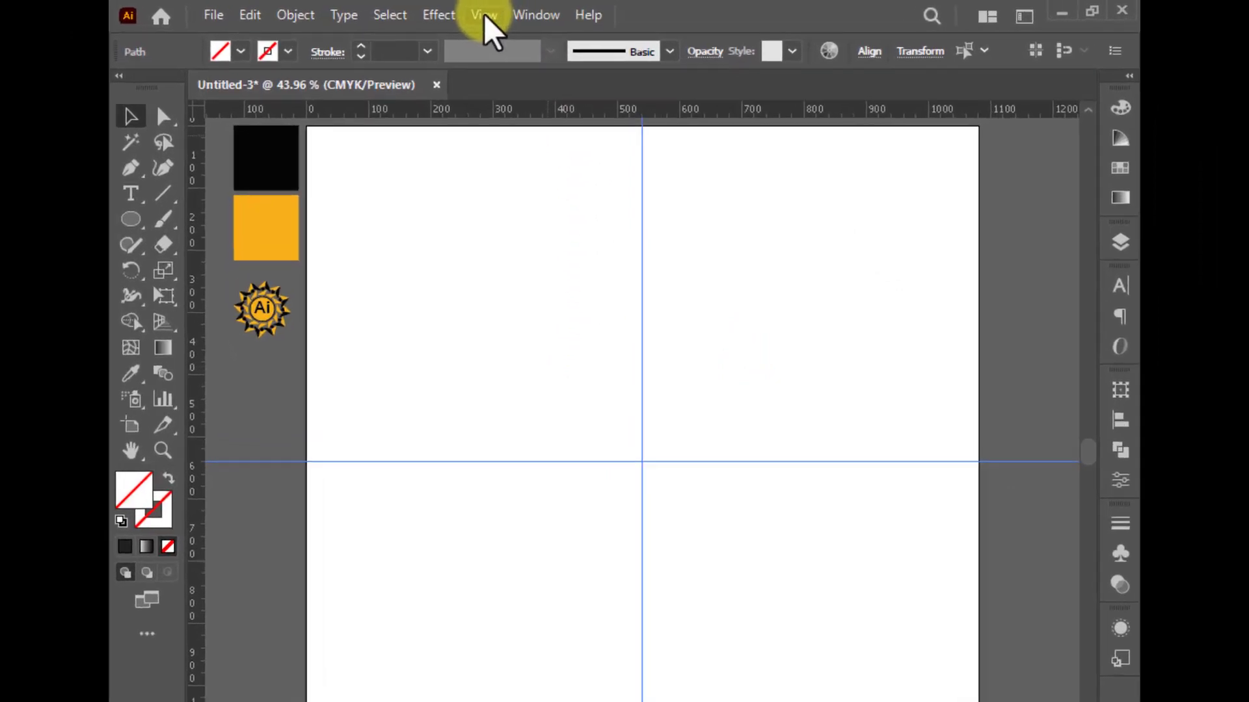
- Lock both guides in place
left_click(505, 13)
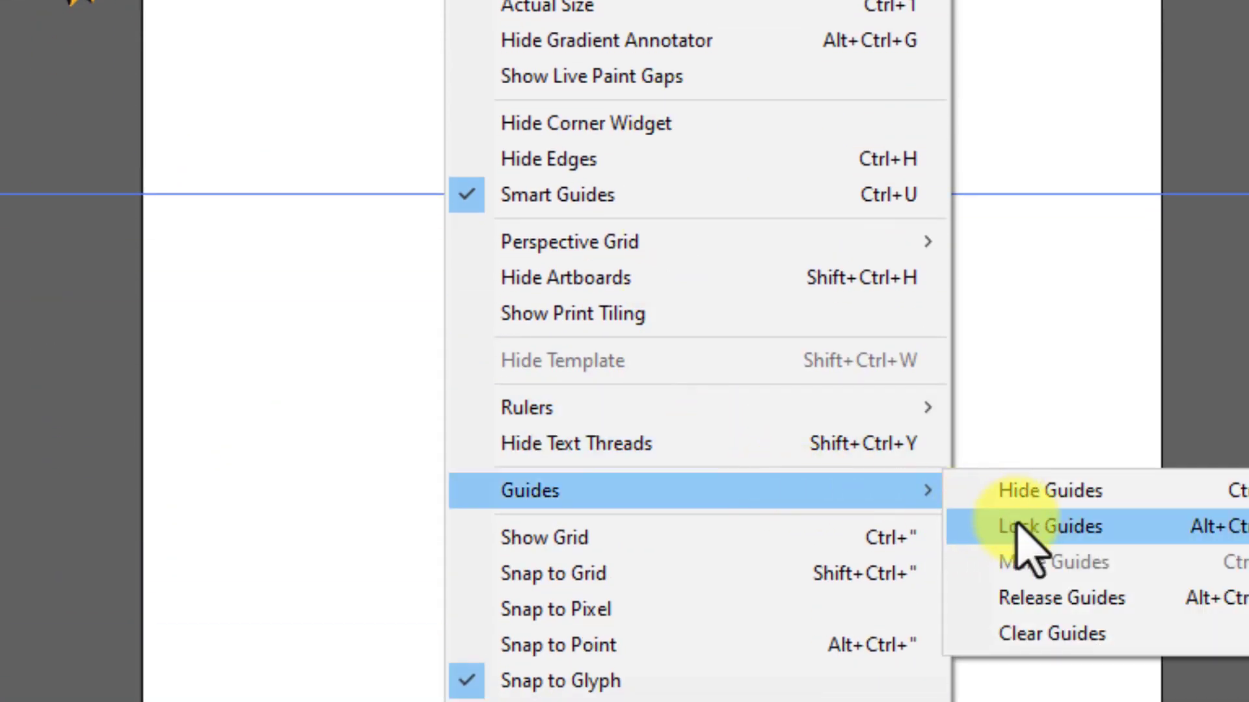
left_click(1016, 526)
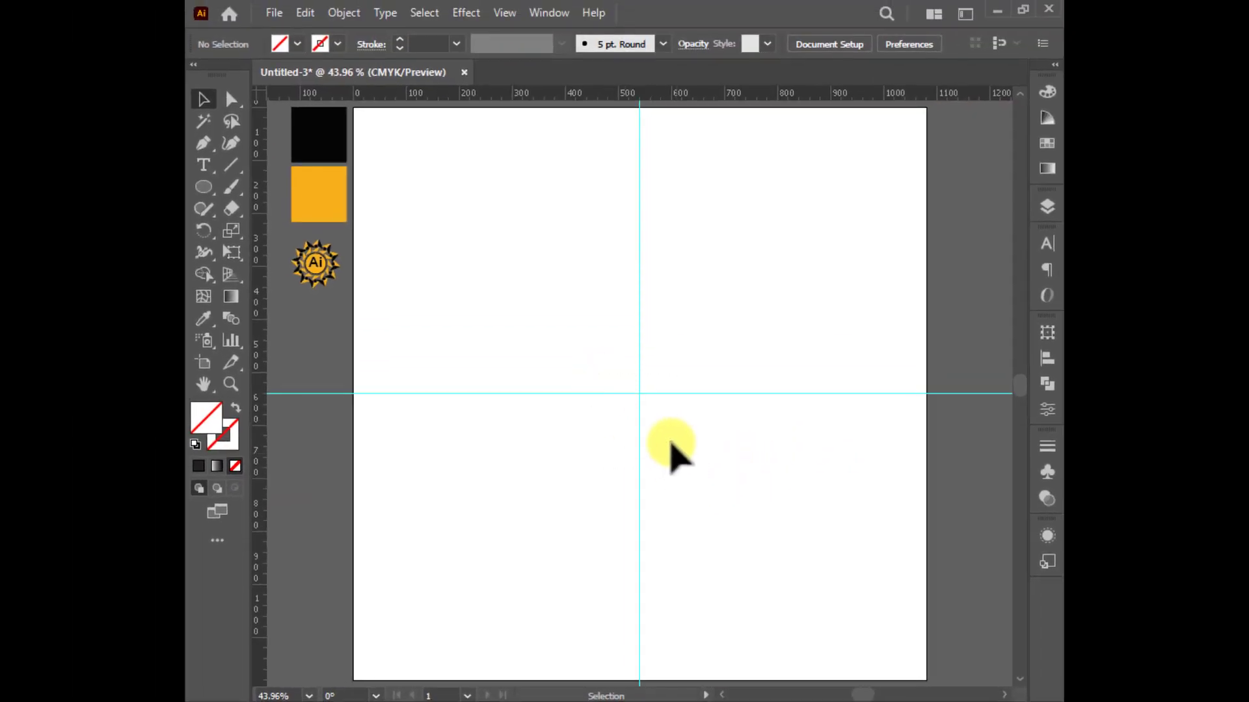
left_click_drag(620, 372, 675, 425)
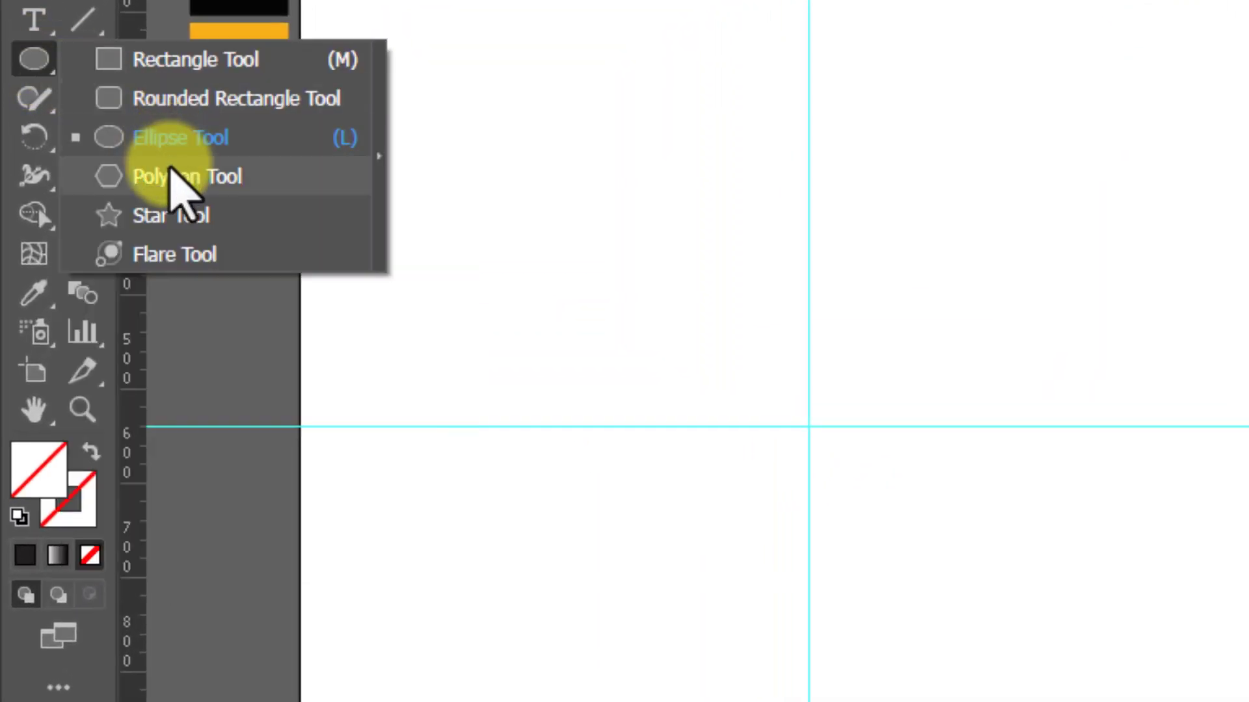
- Draw a three-sided polygon and fill it with the orange swatch colour
left_click_drag(39, 66, 187, 188)
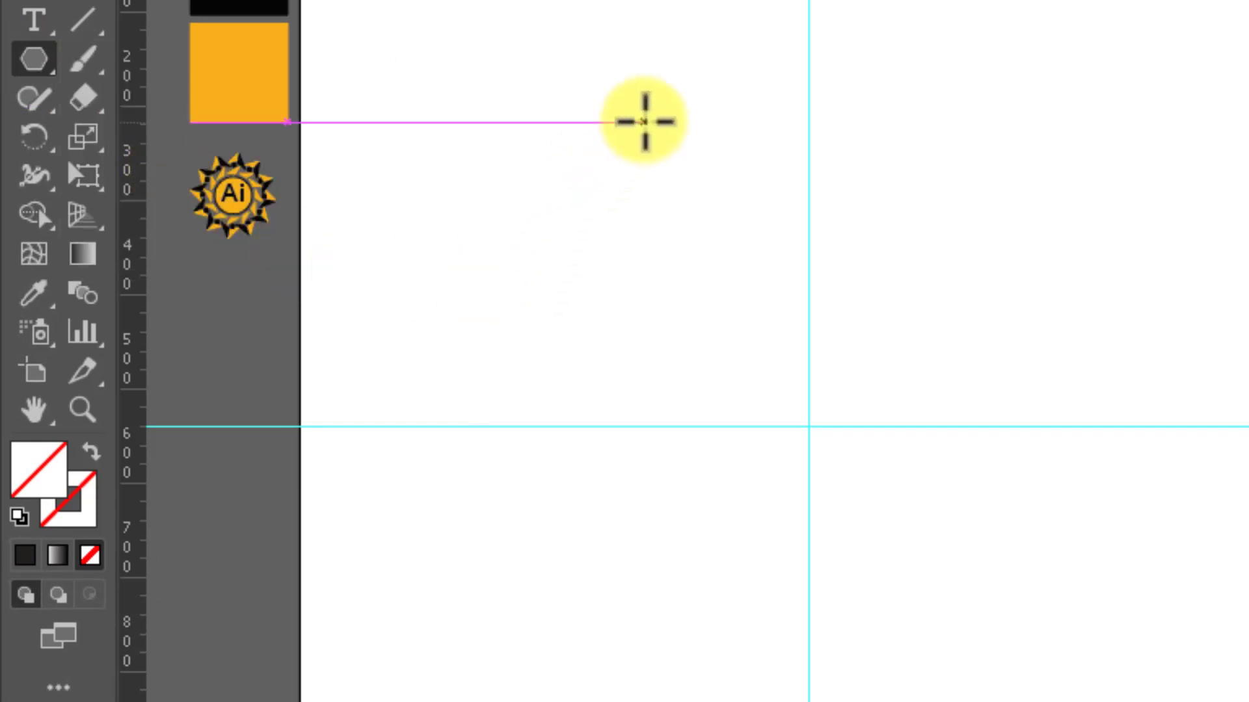
left_click(644, 121)
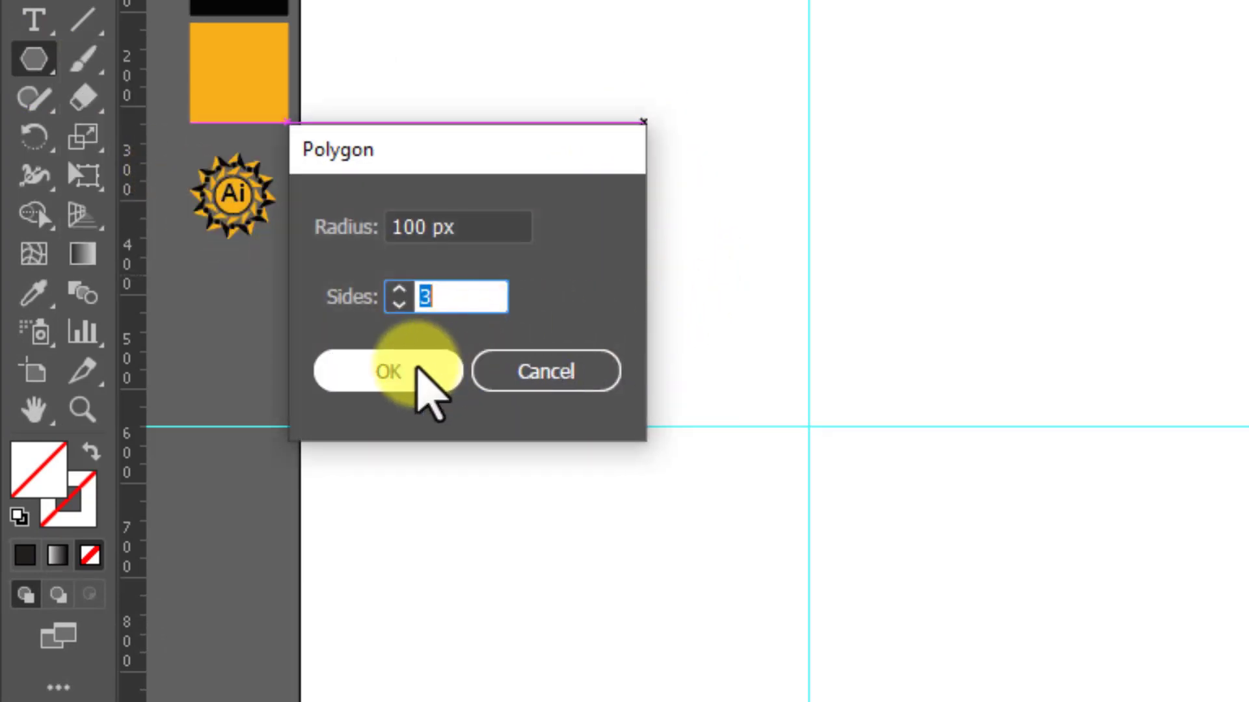
left_click(417, 368)
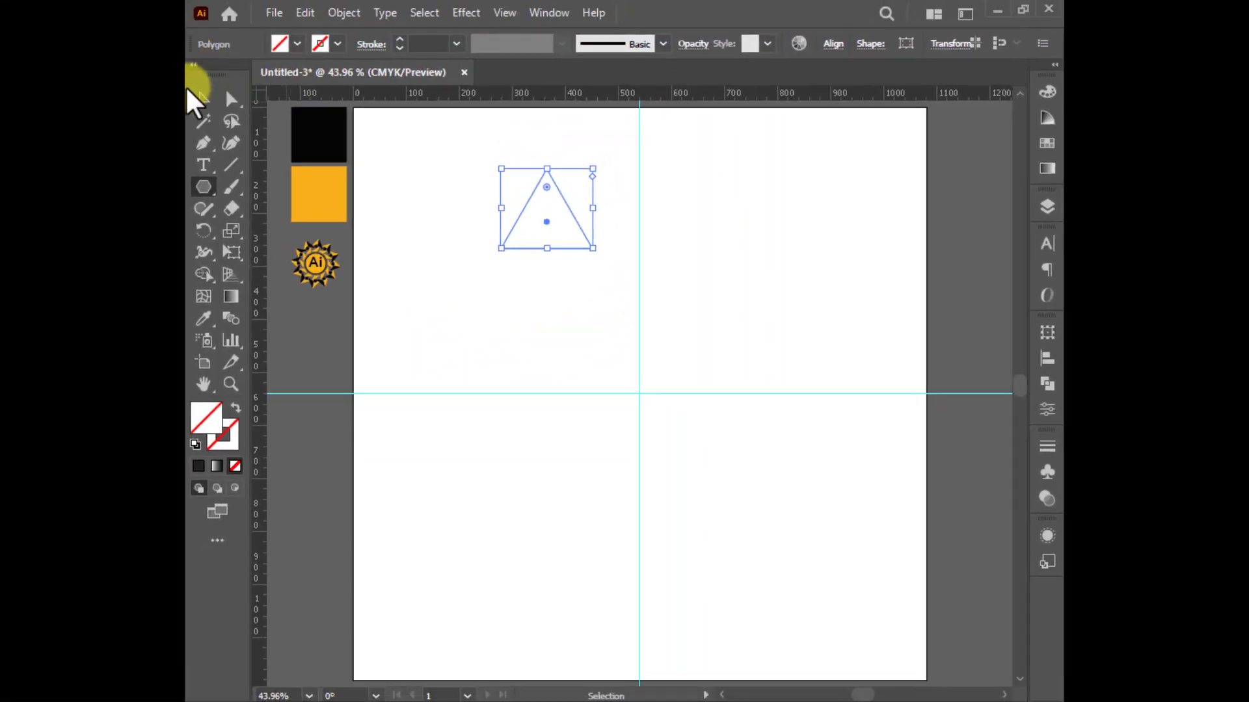
left_click(201, 94)
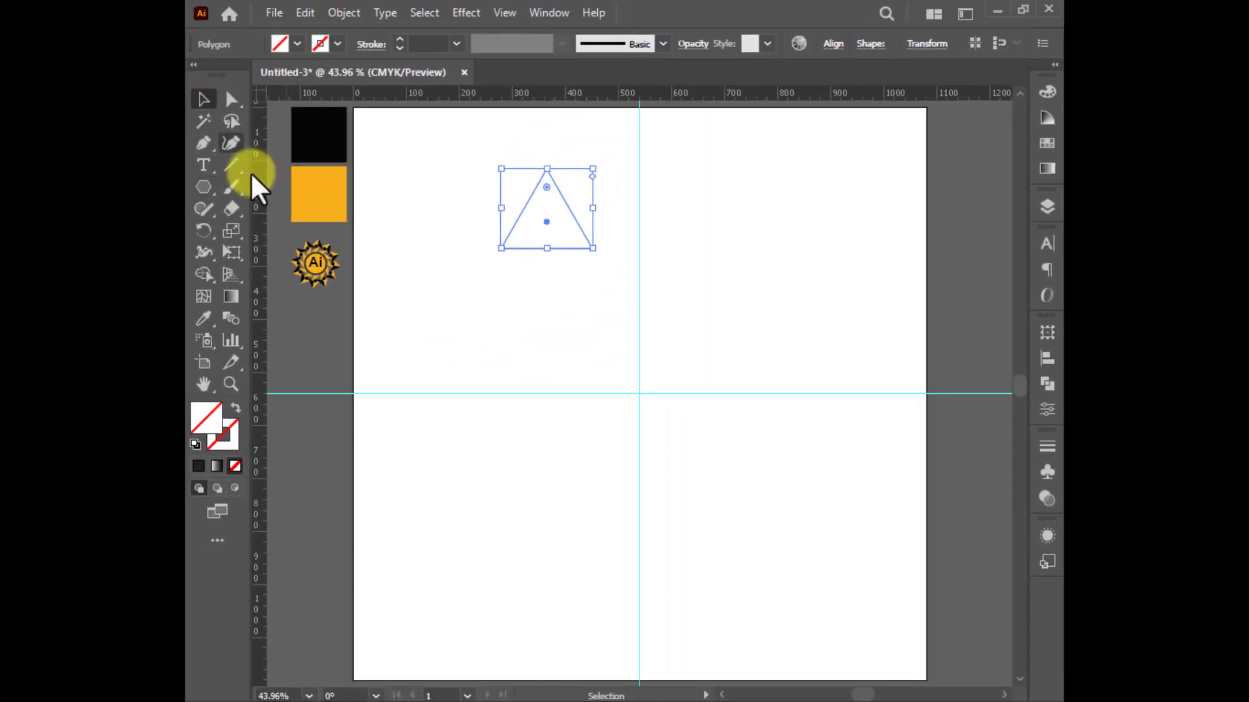
left_click(202, 321)
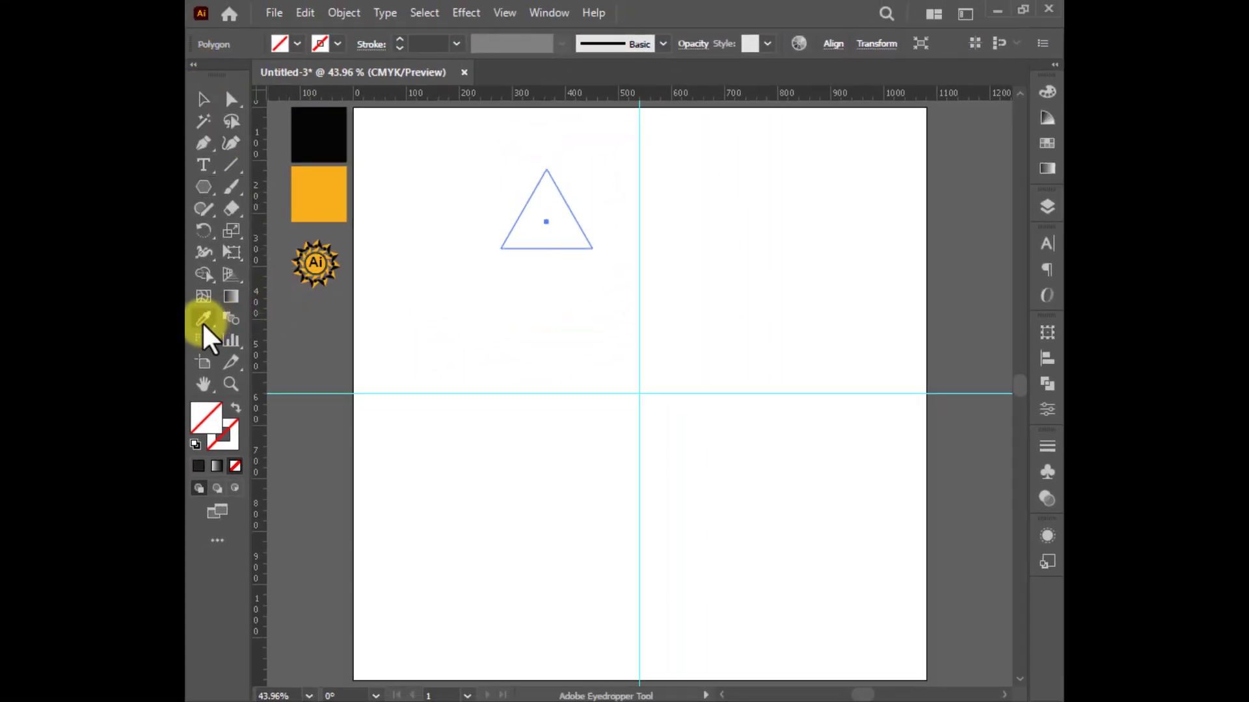
left_click(330, 197)
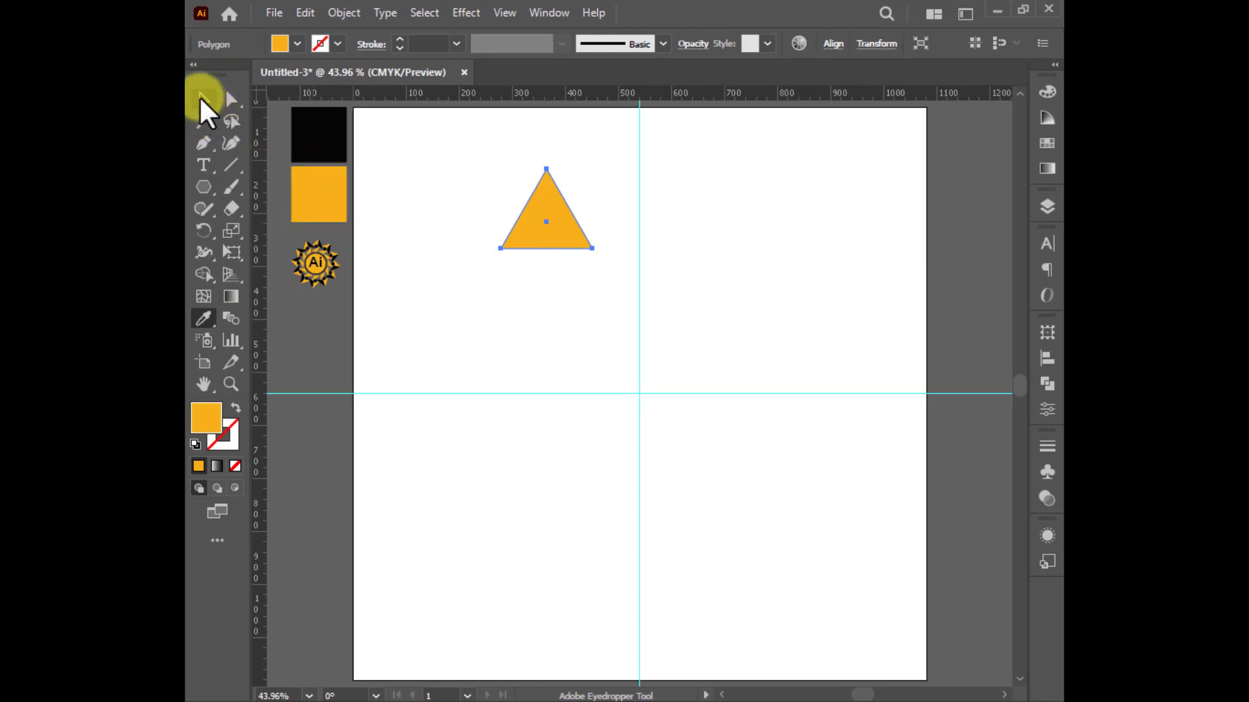
- Rotate the orange triangle to a slant and squash it into a thin sliver
left_click(594, 186)
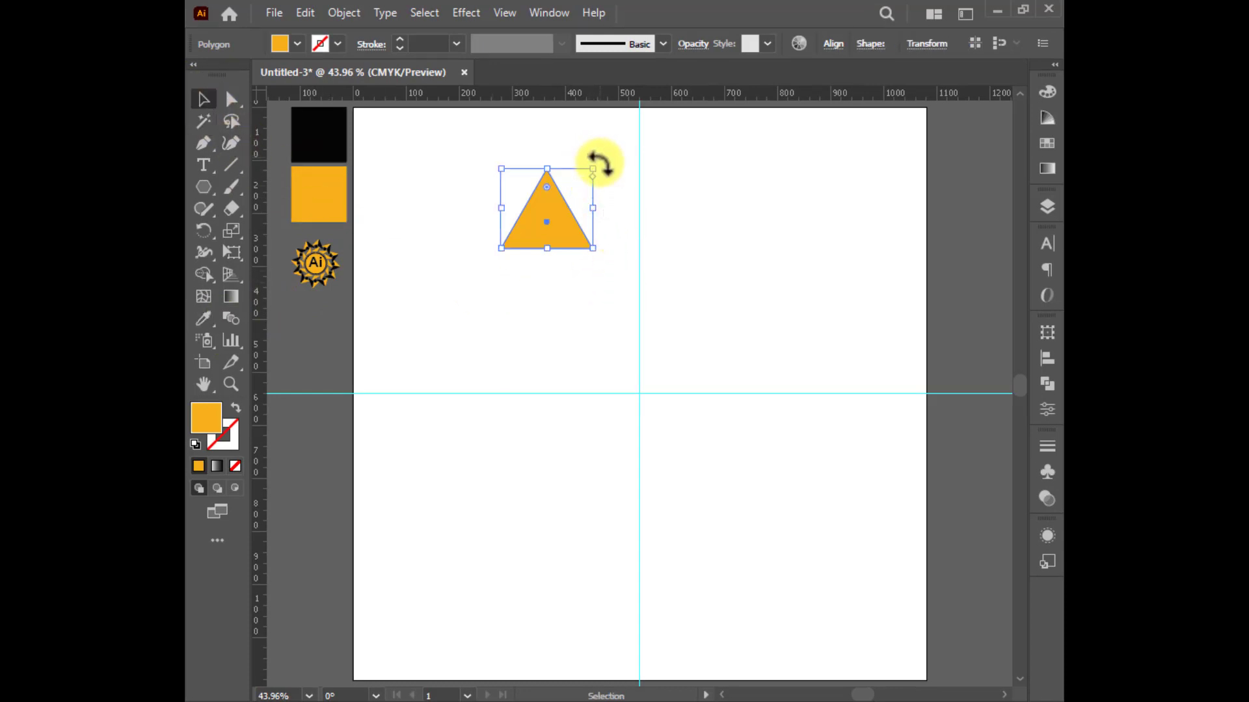
left_click_drag(600, 163, 565, 291)
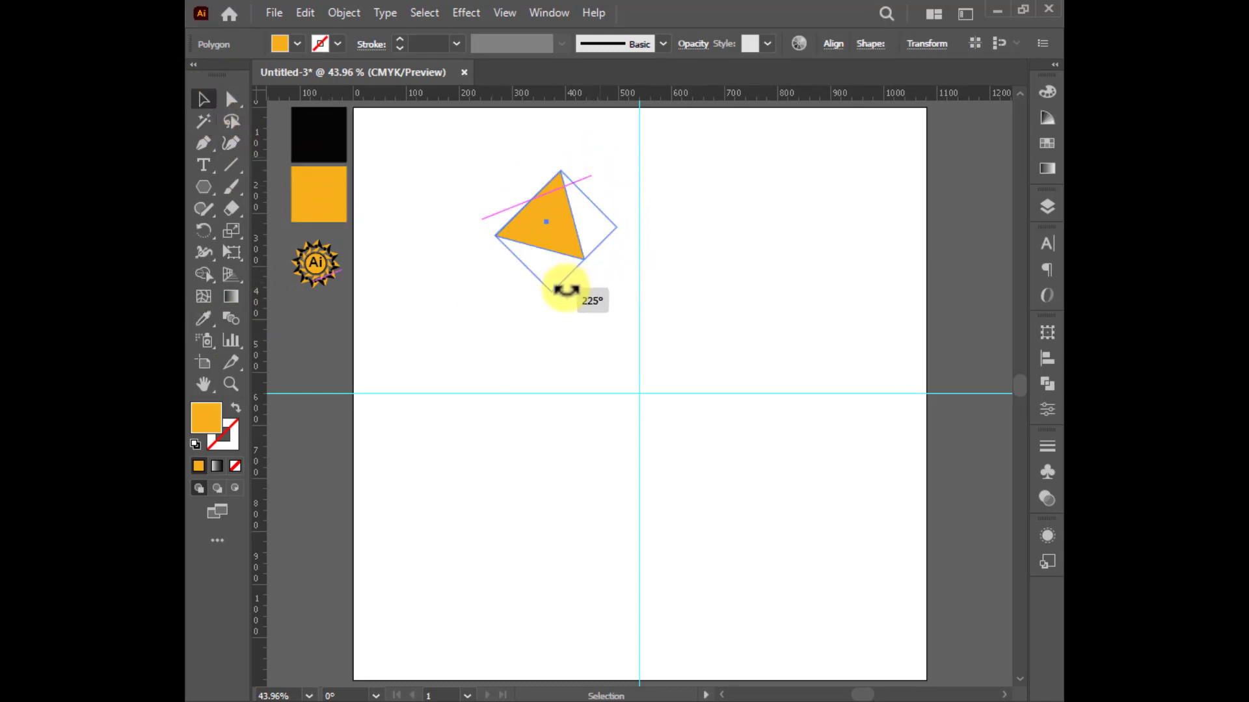
left_click_drag(584, 258, 553, 227)
left_click_drag(573, 184, 579, 169)
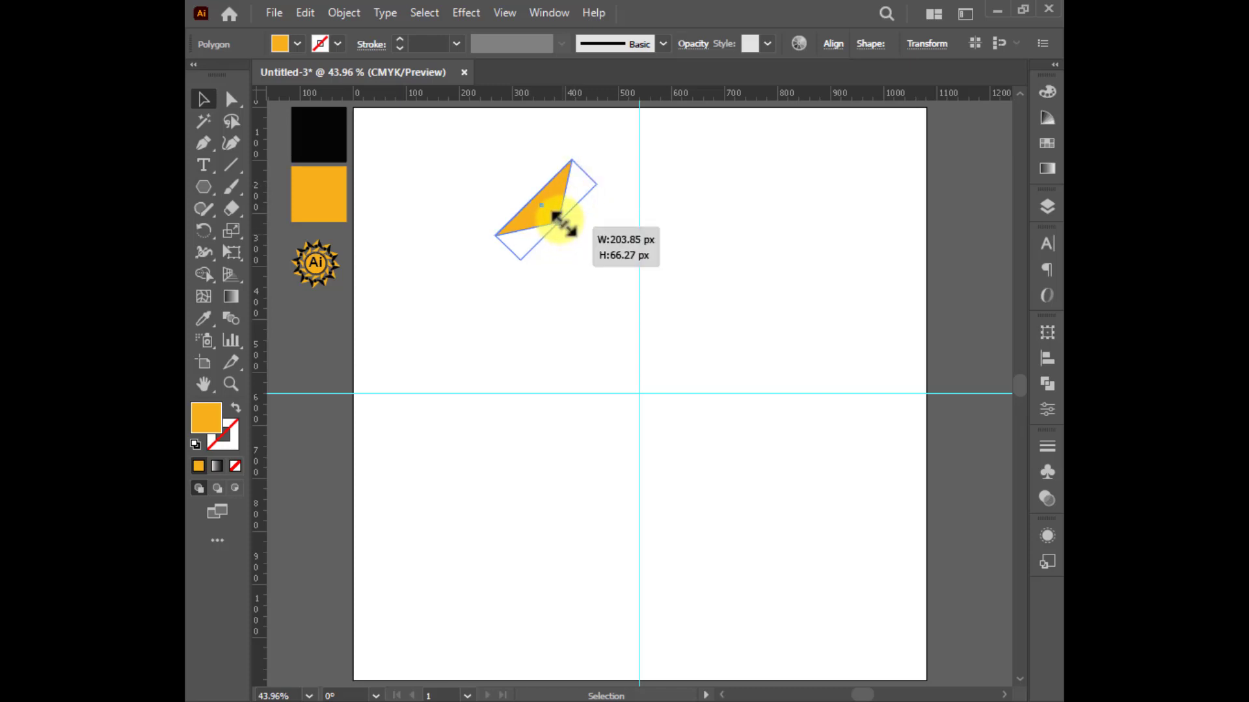
left_click_drag(556, 219, 557, 221)
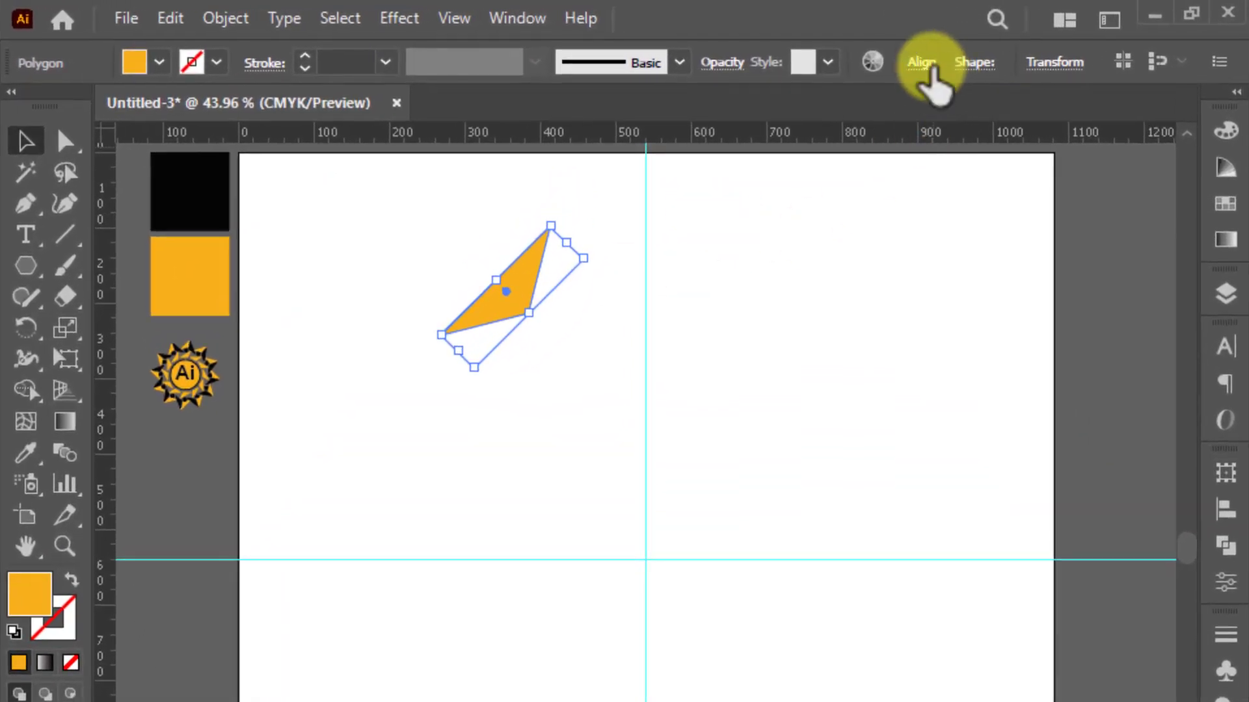
- Centre the sliver horizontally, shrink it slightly, raise it to the top, and angle a second copy below
left_click(834, 45)
left_click(694, 135)
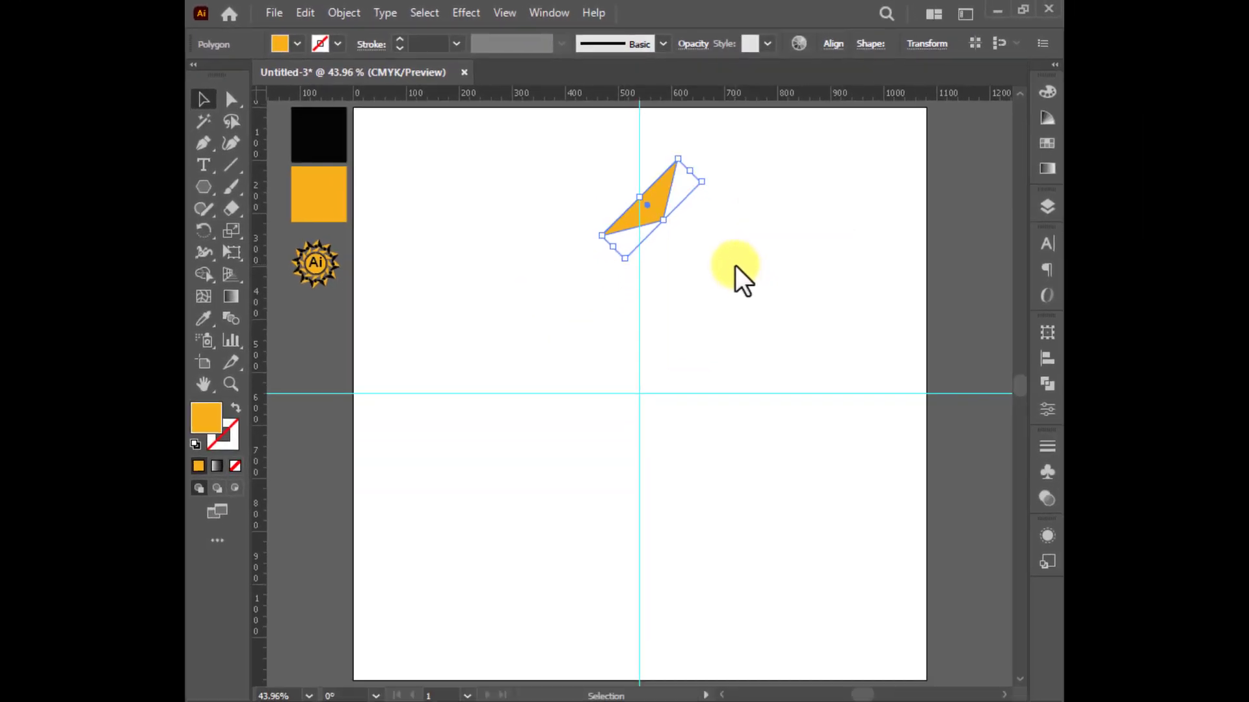
mouse_move(705, 174)
left_mouse_down()
mouse_move(660, 194)
mouse_move(742, 160)
mouse_move(646, 184)
left_mouse_up()
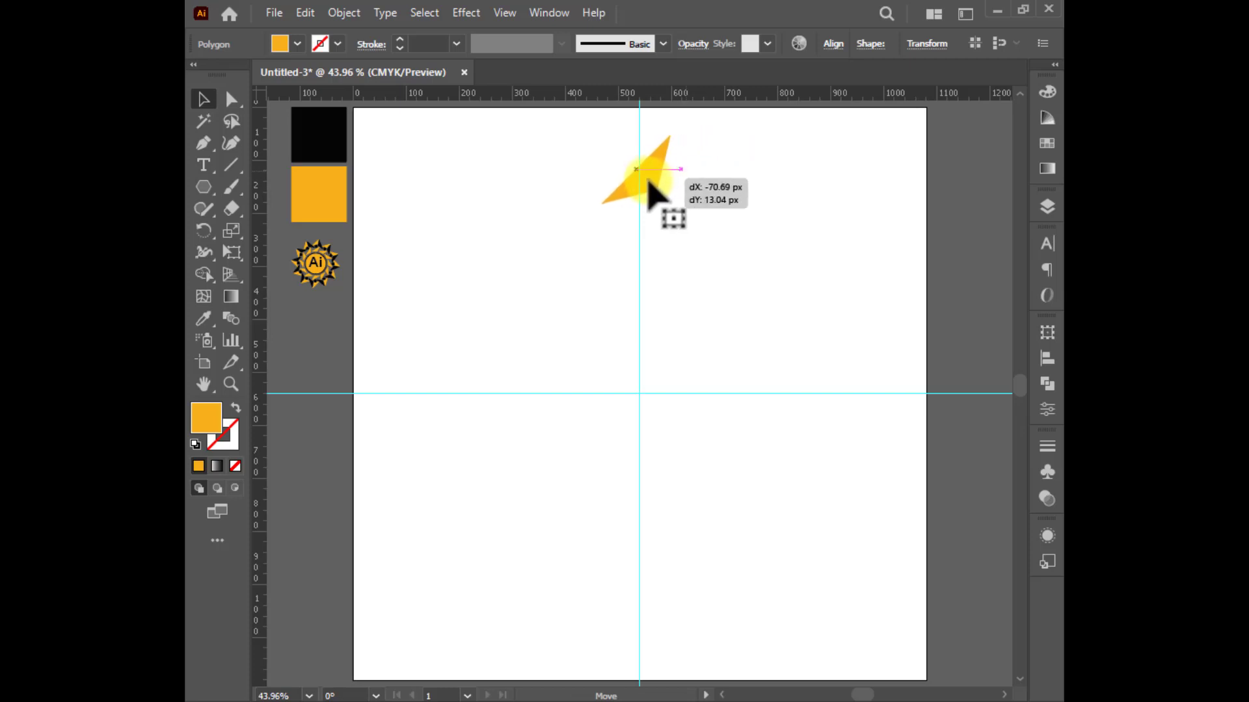
mouse_move(650, 182)
left_mouse_down()
mouse_move(649, 255)
mouse_move(706, 248)
left_mouse_up()
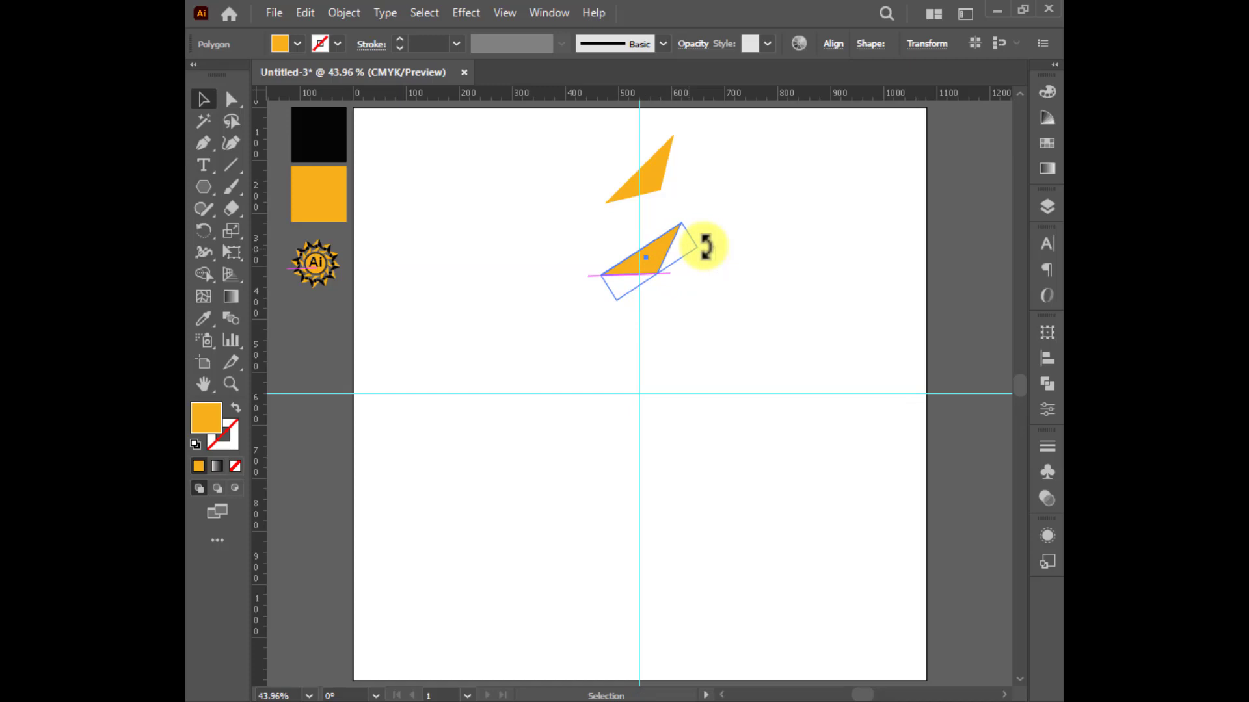
left_click_drag(597, 169, 663, 290)
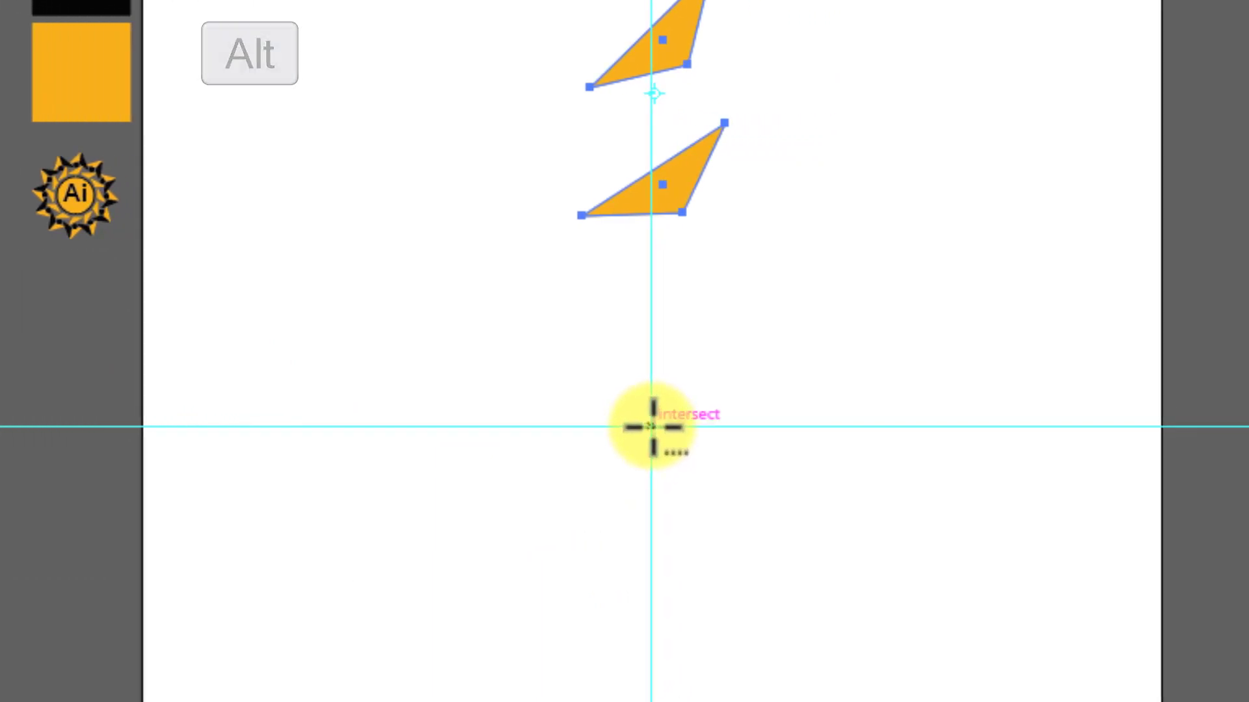
- Copy the orange sliver pair rotated 30° around the guide intersection
left_click(649, 426, "alt")
left_click(715, 371)
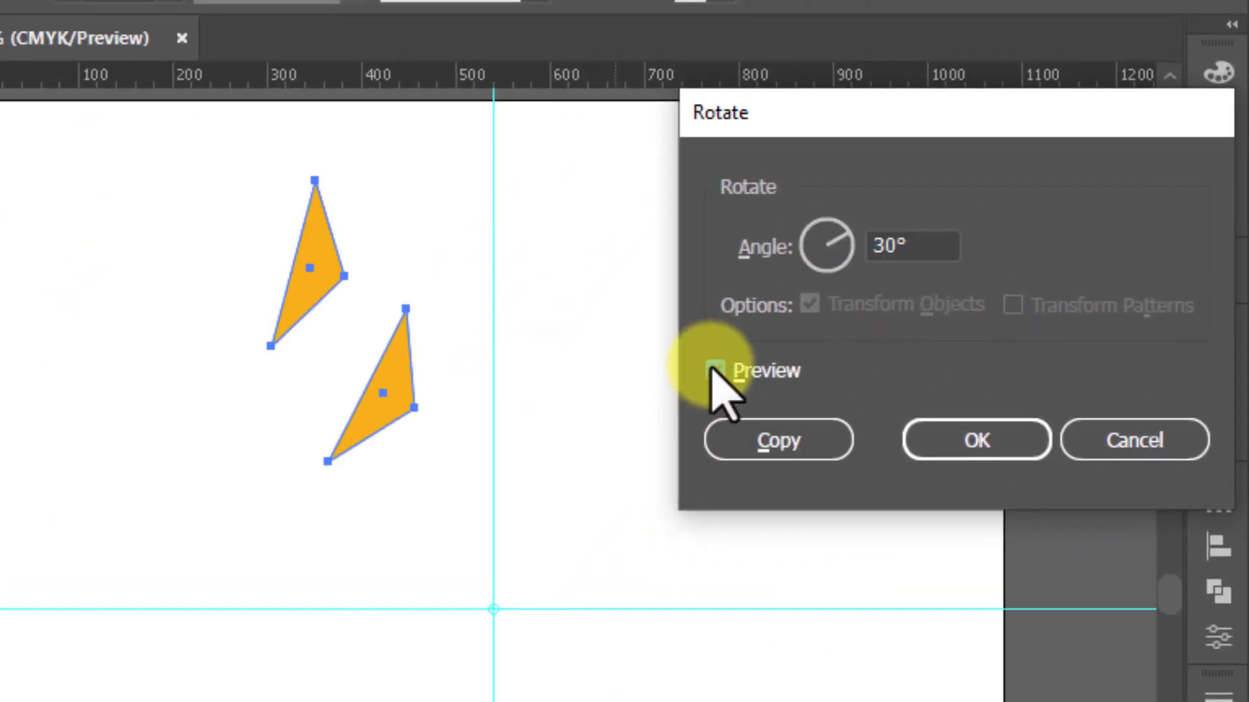
left_click(764, 441)
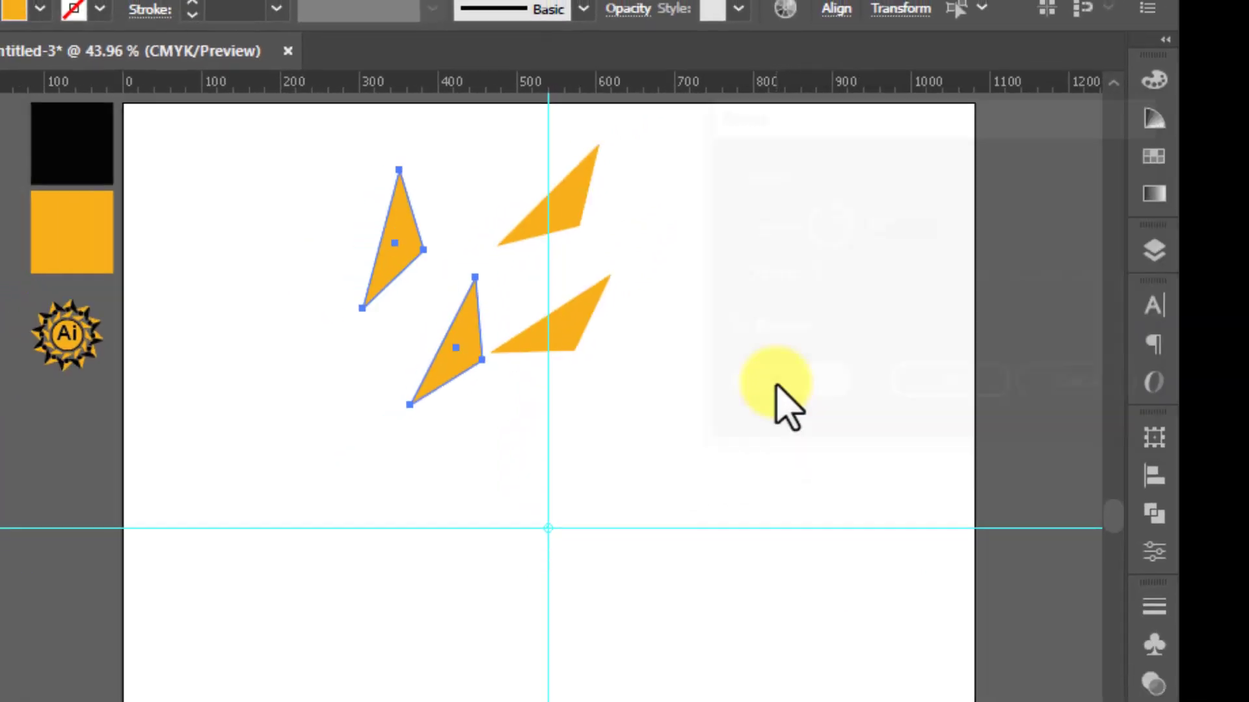
key("v")
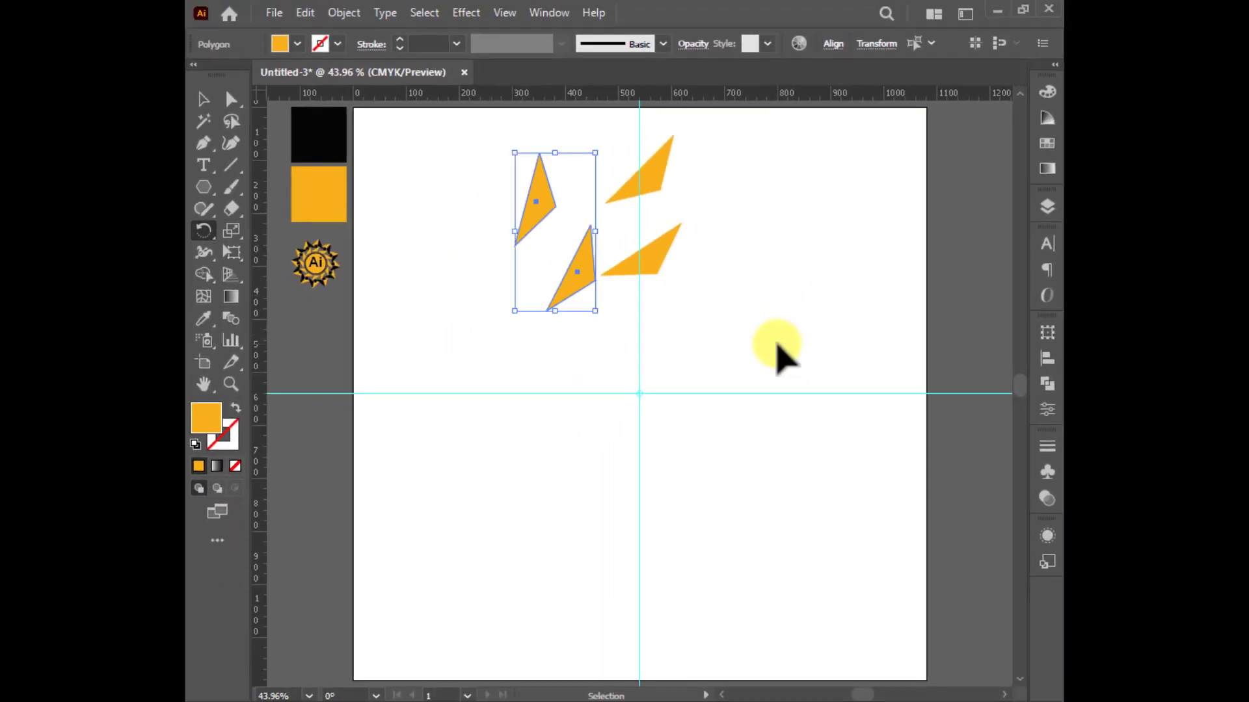
- Repeat the 30° rotated copy until the orange ring closes, then deselect
key("ctrl+d")
key("ctrl+d")
key("ctrl+d")
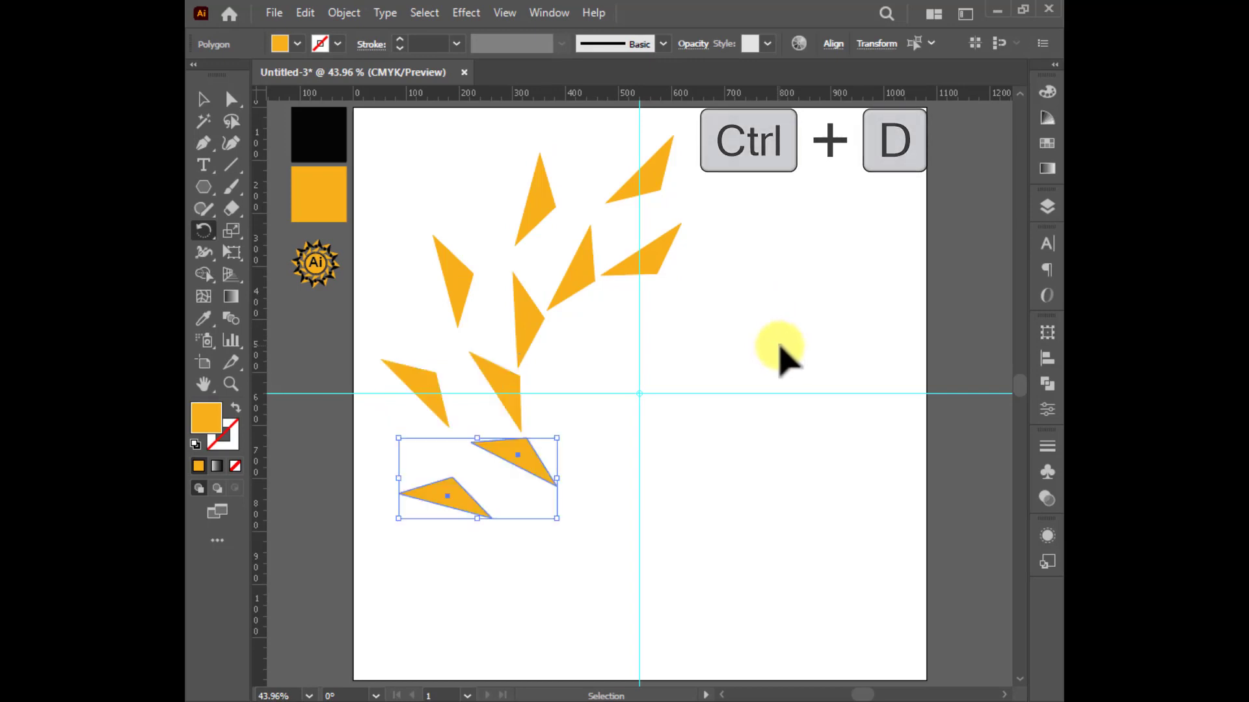
key("ctrl+d")
key("ctrl+d")
key("ctrl+d")
key("ctrl+d")
key("ctrl+d")
key("ctrl+d")
key("ctrl+d")
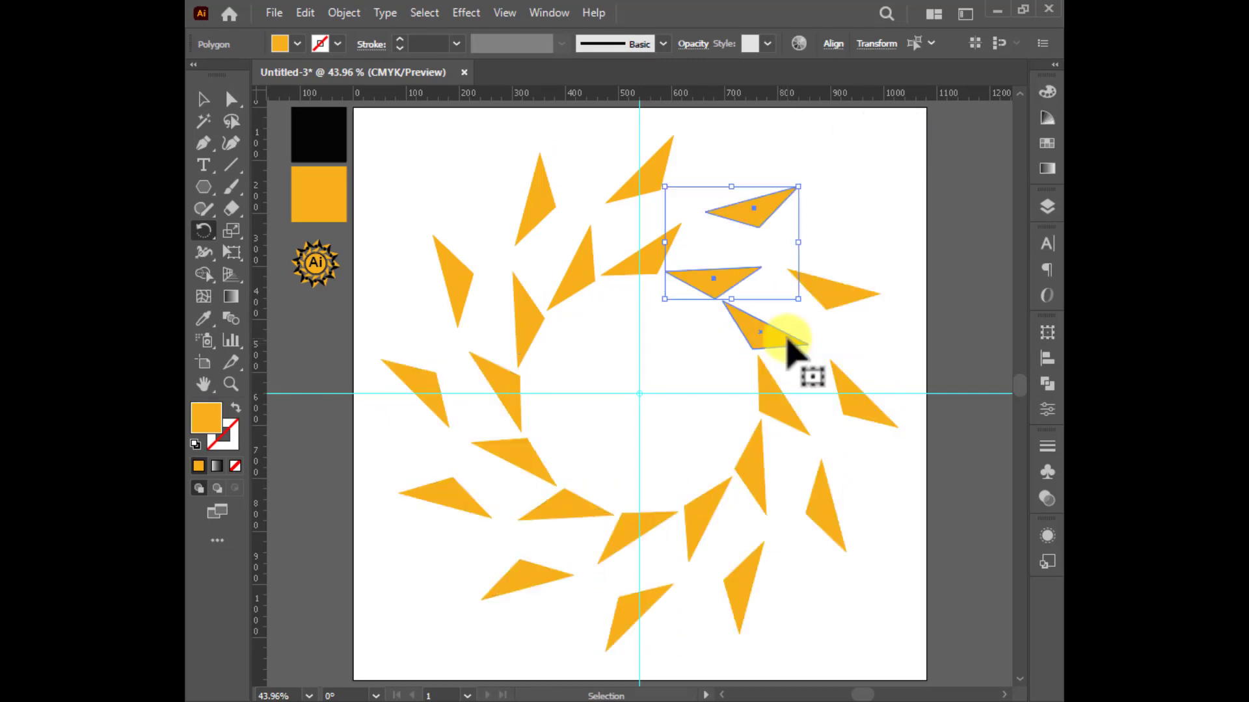
key("r")
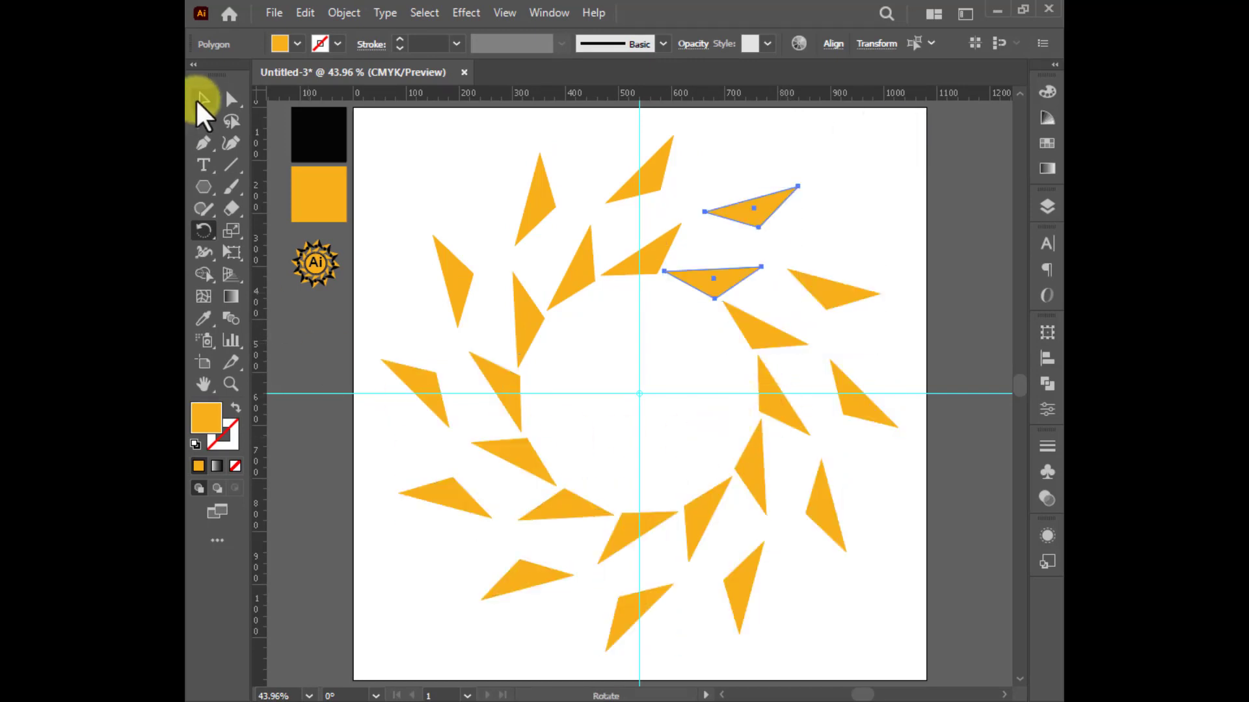
left_click(201, 97)
left_click(485, 127)
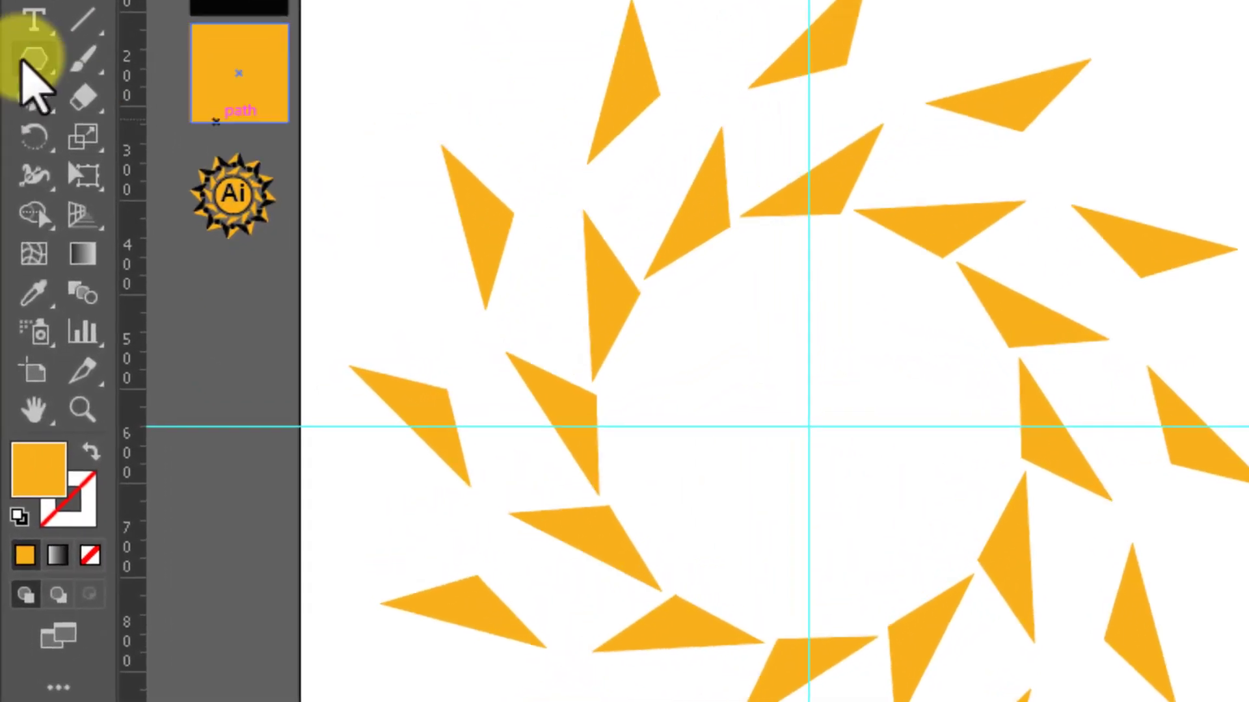
- Draw a three-sided polygon and fill it with the black swatch colour
left_click(29, 60)
left_click(446, 40)
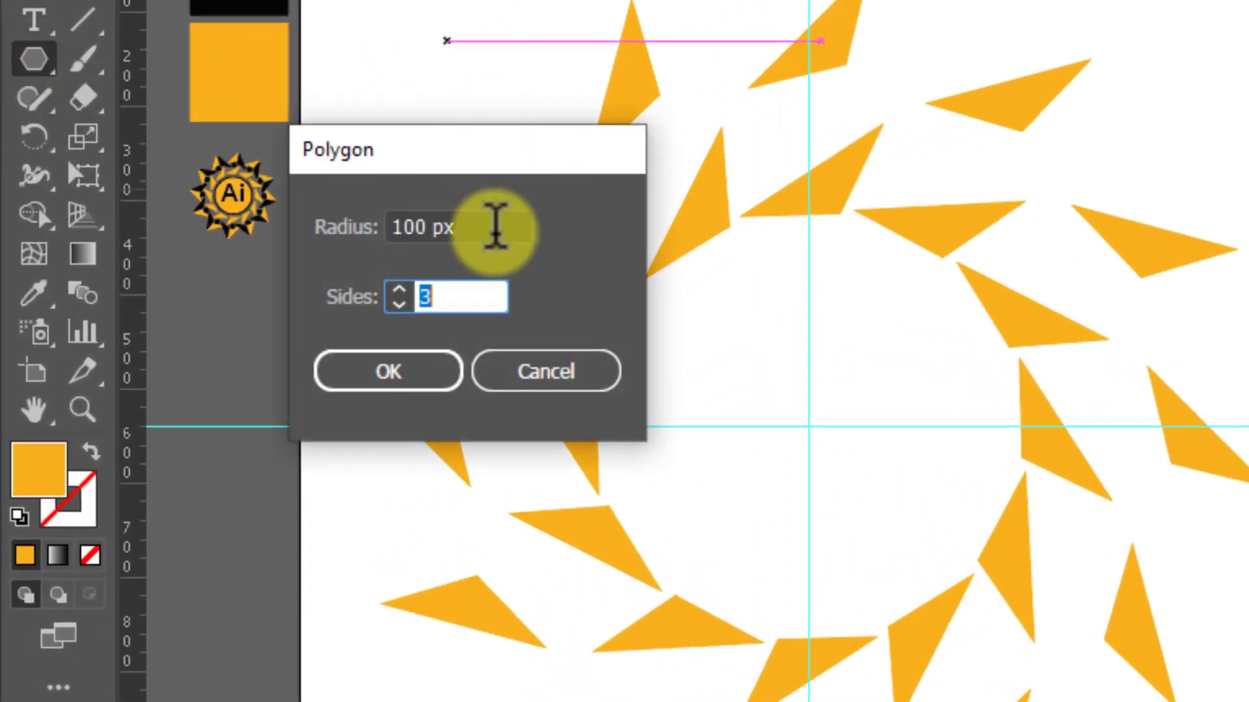
left_click(388, 371)
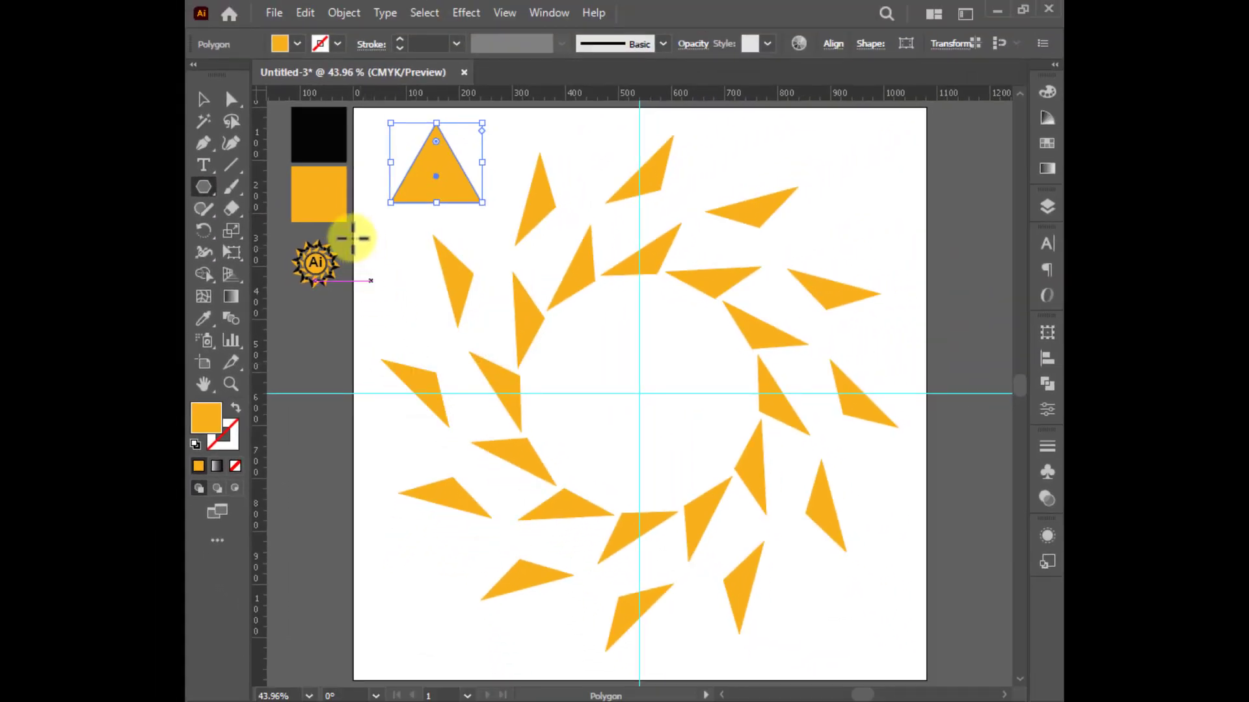
left_click(204, 316)
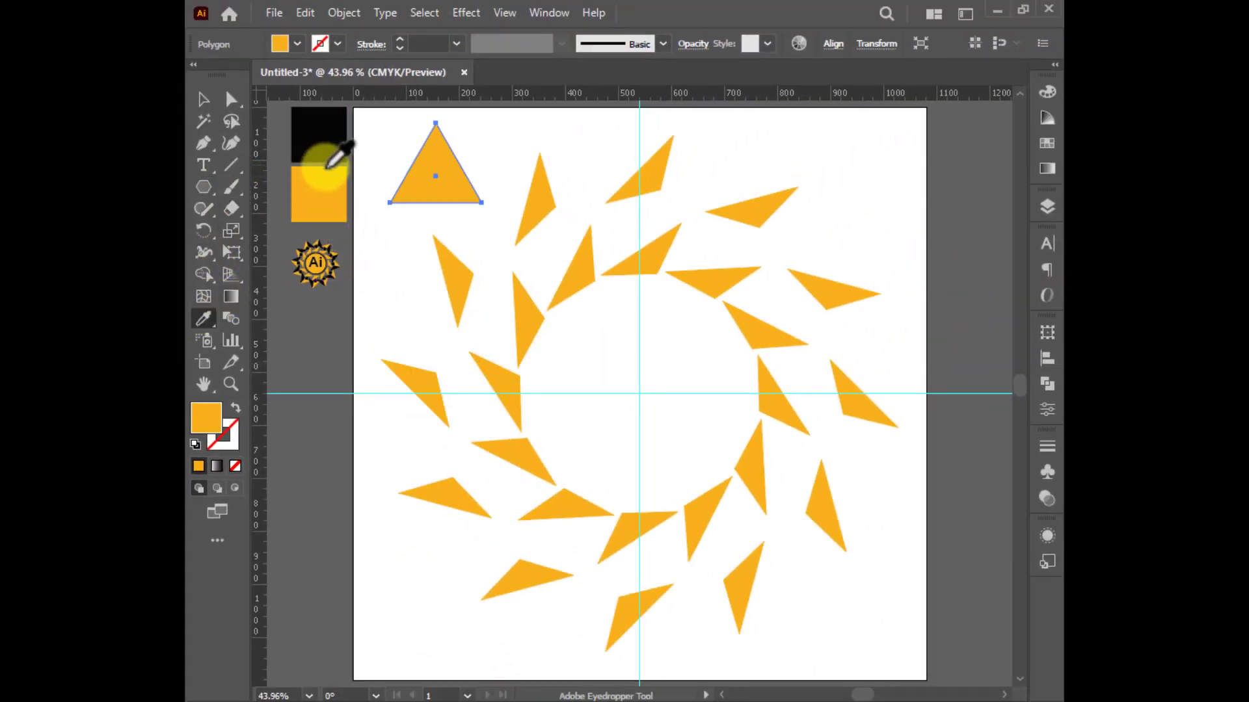
left_click(318, 145)
- Flip the black triangle upside down and move it to the top of the ring
left_click(203, 98)
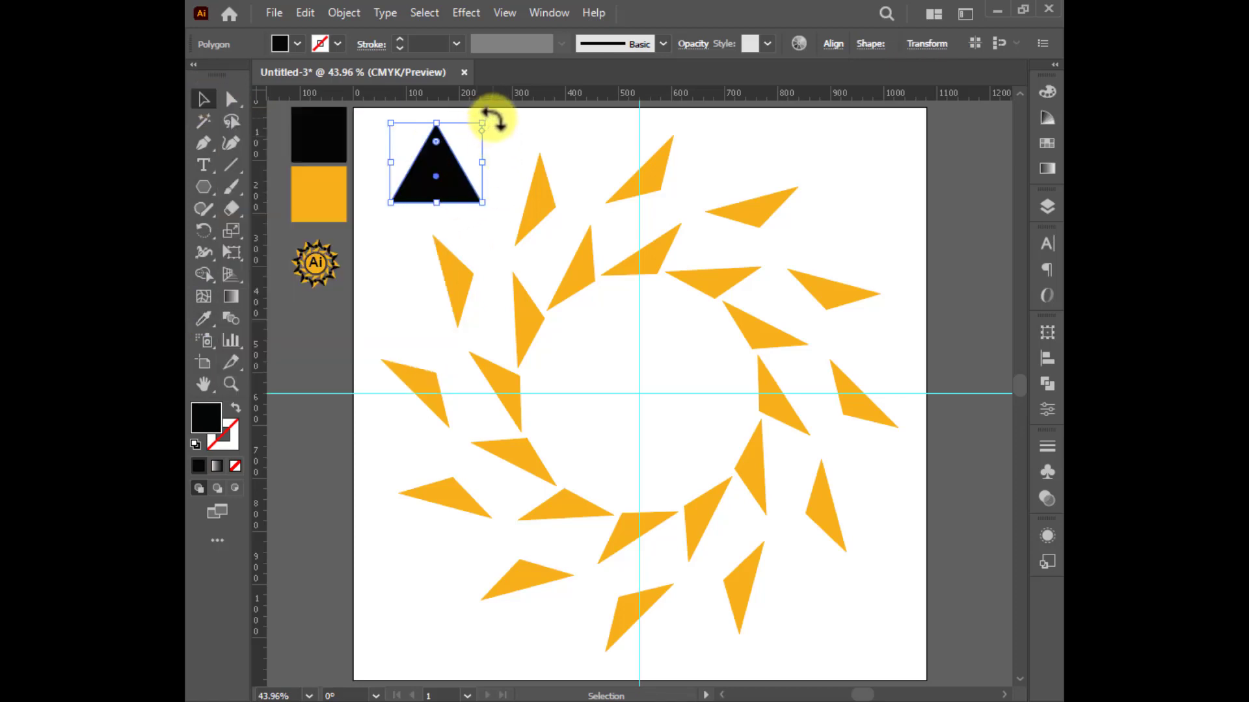
left_click_drag(490, 119, 365, 187)
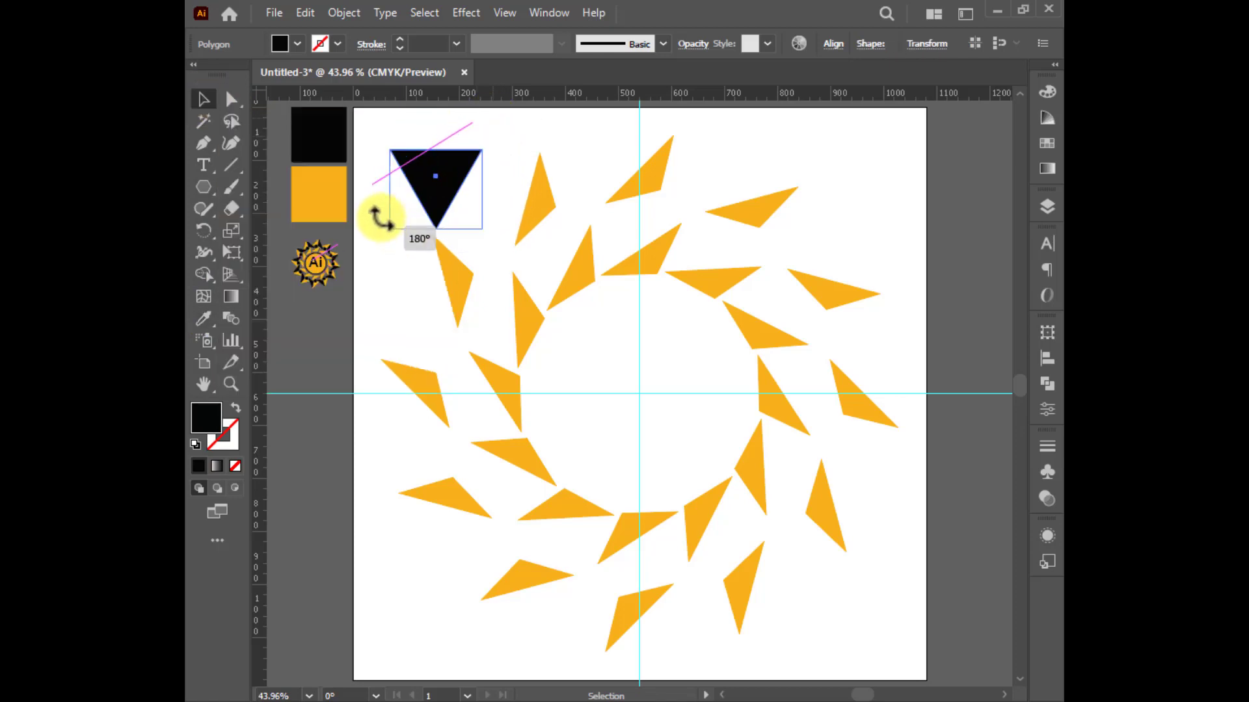
mouse_move(449, 188)
left_mouse_down()
mouse_move(811, 202)
mouse_move(822, 162)
mouse_move(827, 174)
mouse_move(722, 195)
left_mouse_up()
- Tilt, slim and stretch the black triangle into a long shard beside the top orange shards
scroll(719, 189, "up", 2, "alt")
scroll(715, 195, "up", 2, "alt")
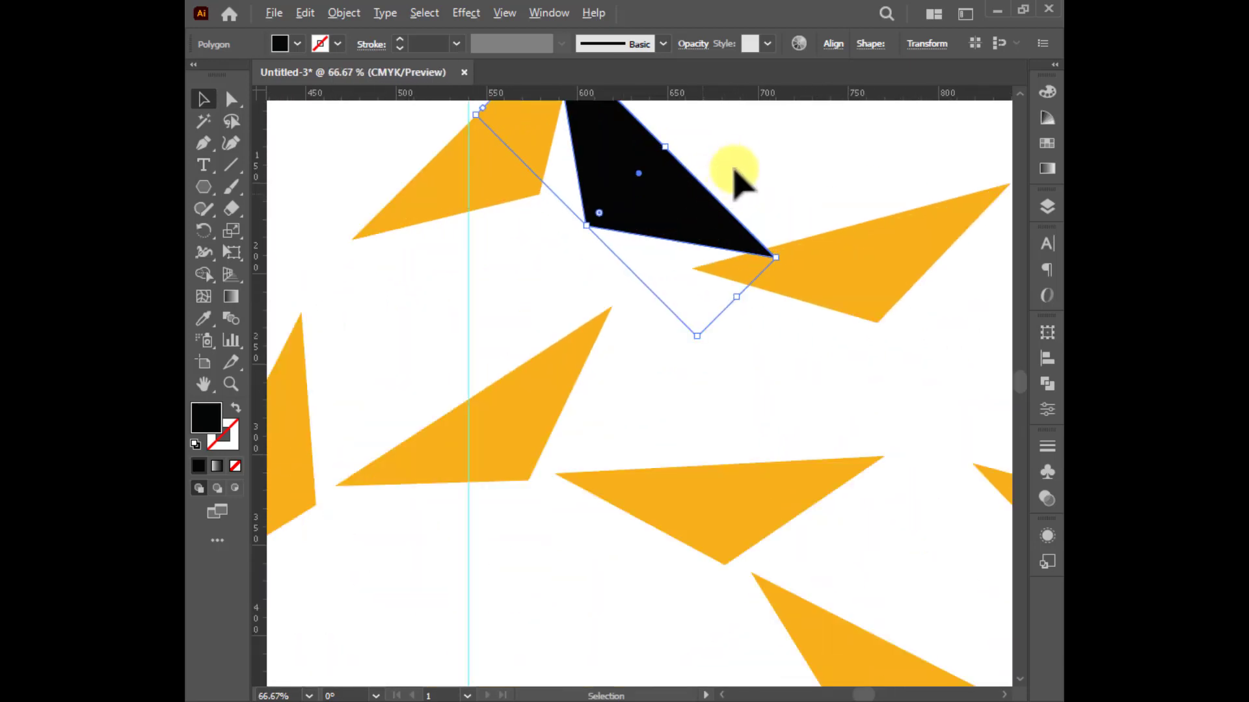
scroll(748, 273, "up", 1)
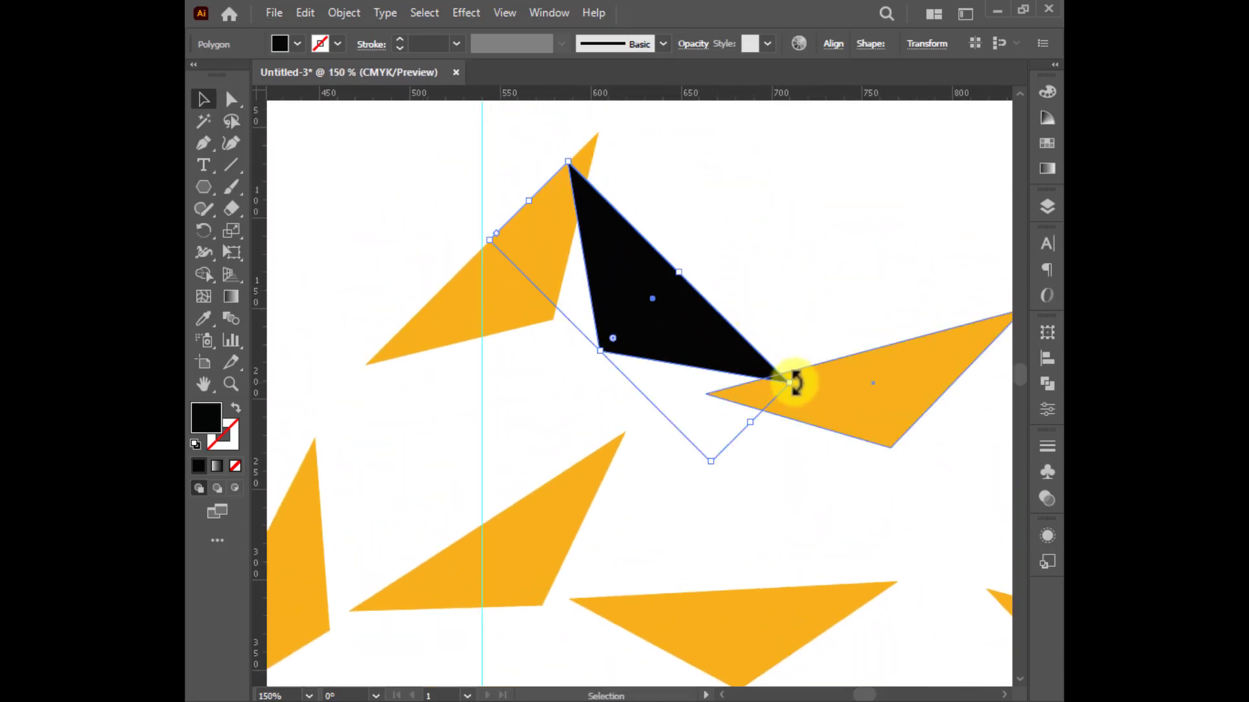
left_click_drag(795, 382, 753, 432)
left_click_drag(670, 369, 660, 400)
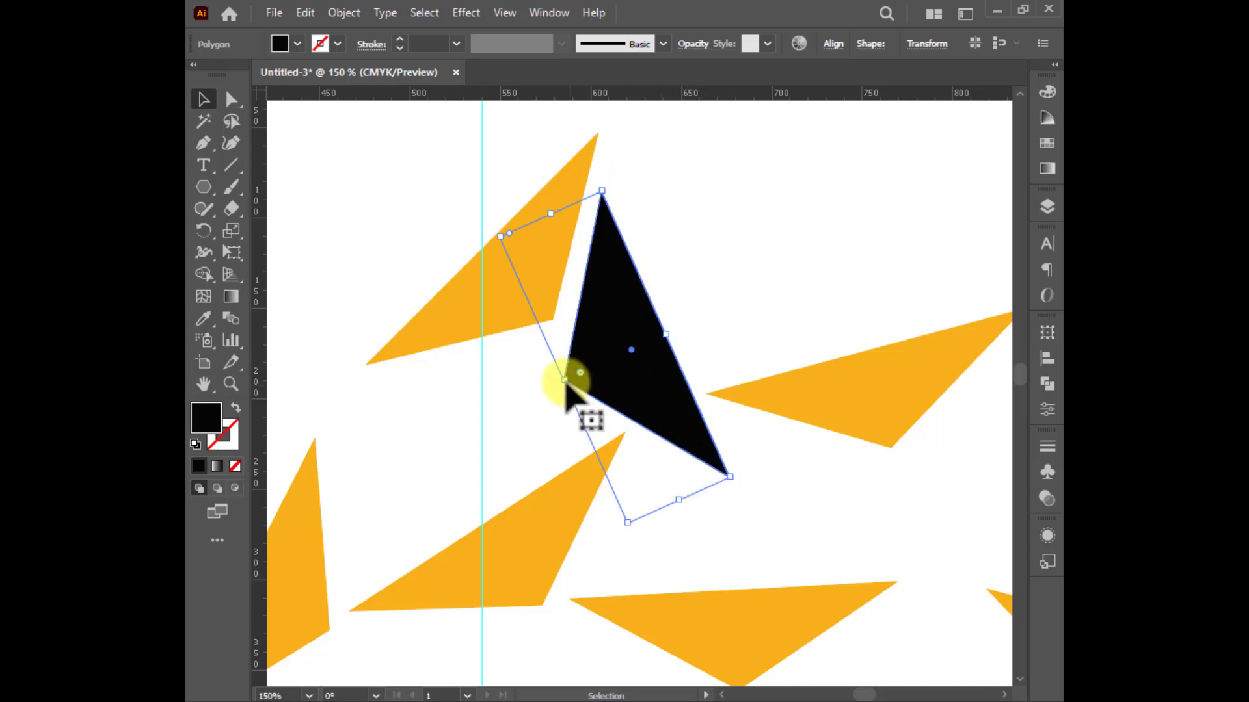
left_click_drag(564, 381, 583, 370)
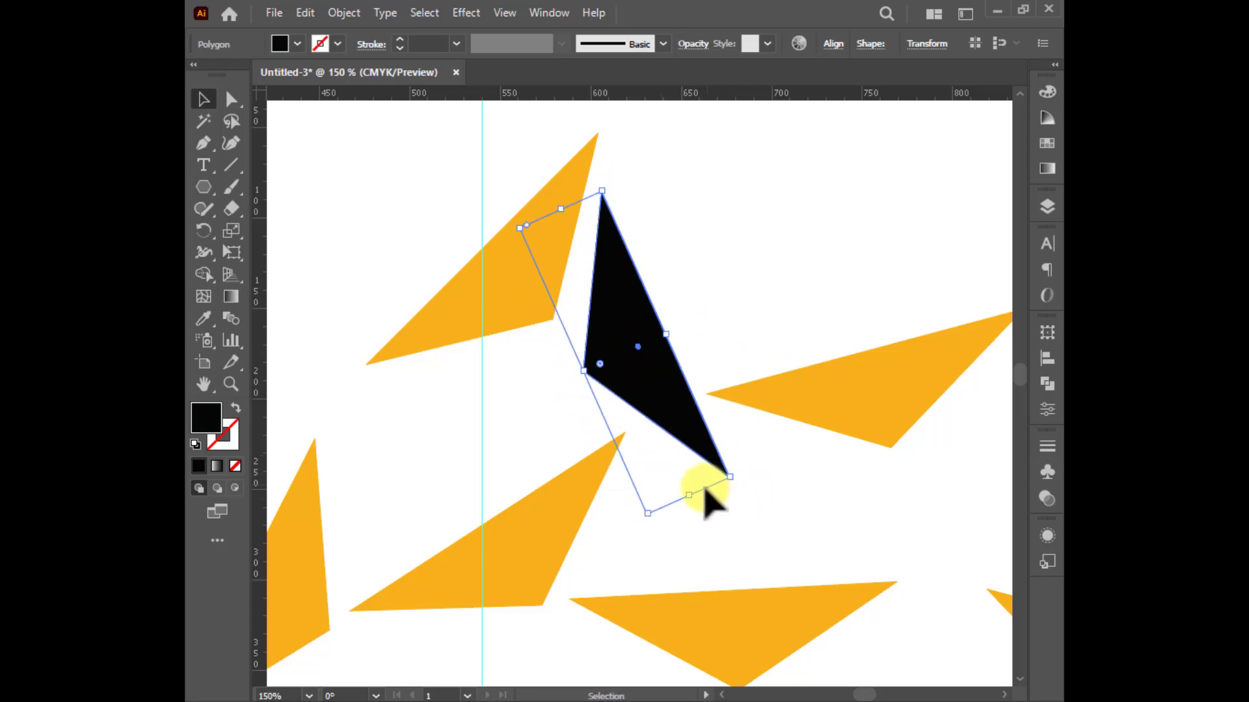
left_click_drag(690, 497, 714, 550)
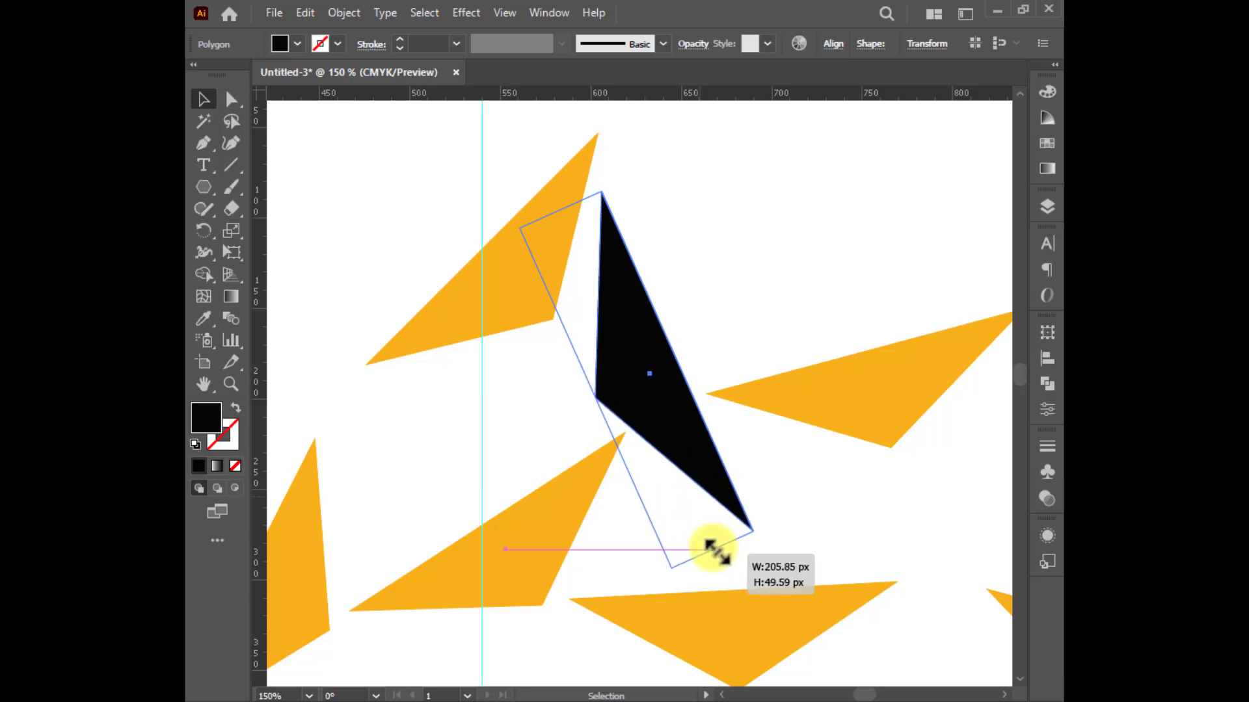
left_click_drag(691, 437, 690, 410)
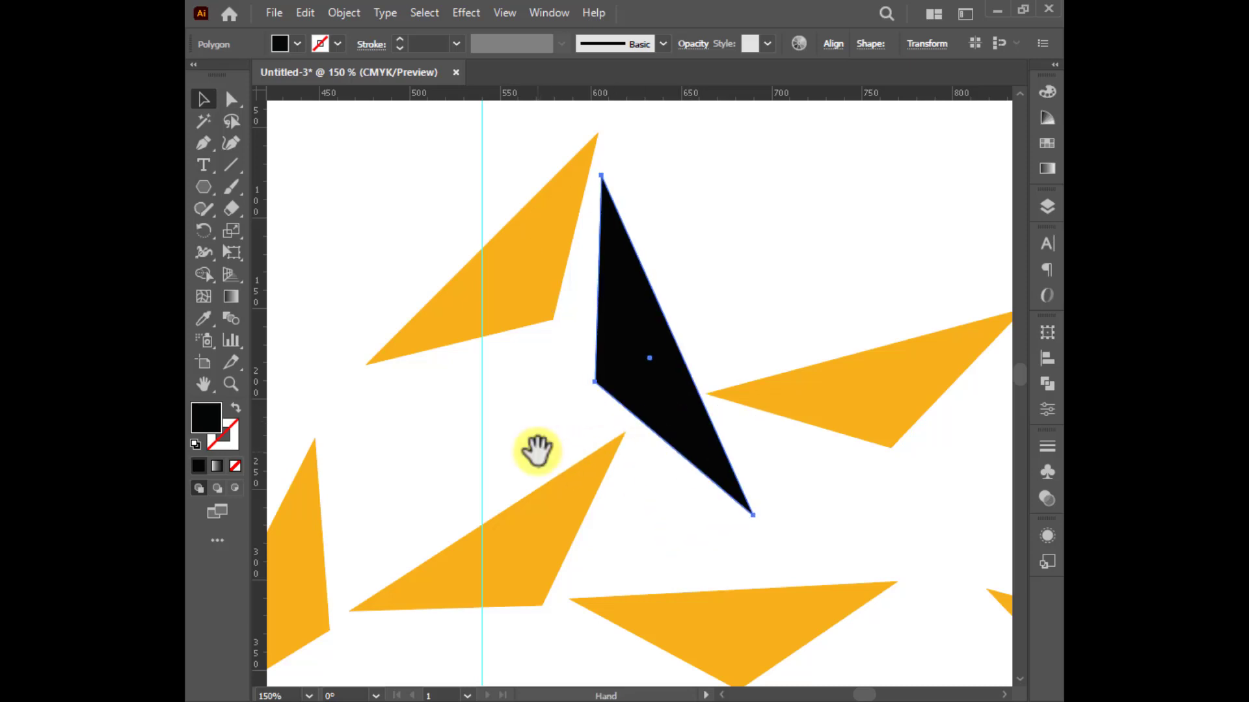
mouse_move(535, 451)
left_mouse_down()
mouse_move(619, 401)
mouse_move(639, 423)
left_mouse_up()
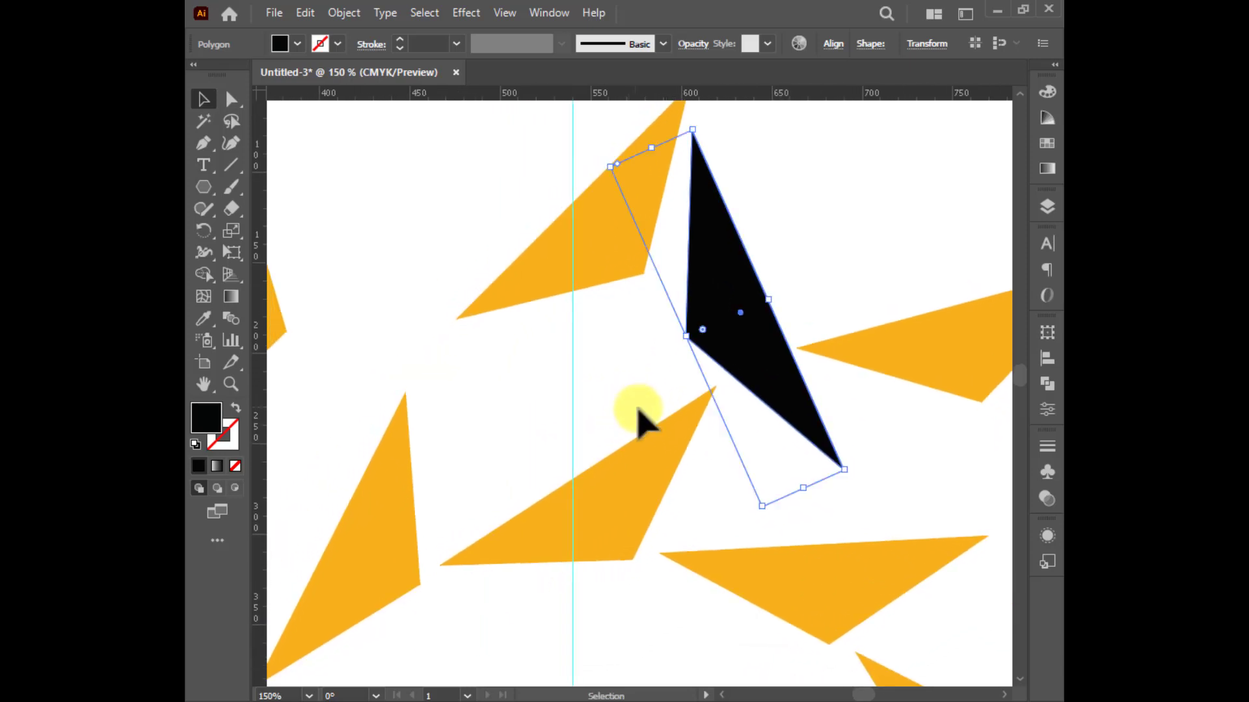
left_click(327, 202)
left_click(204, 186)
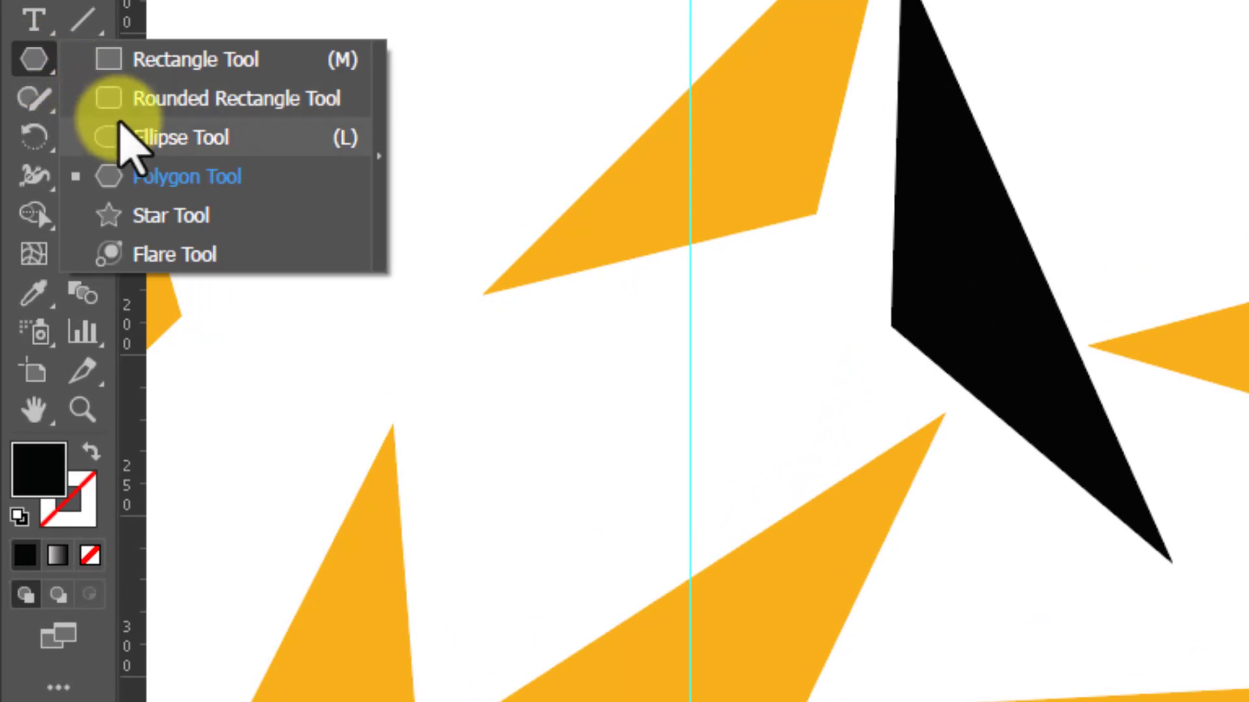
- Draw a small black circle and move it next to the black shard near the ring top
left_click(130, 140)
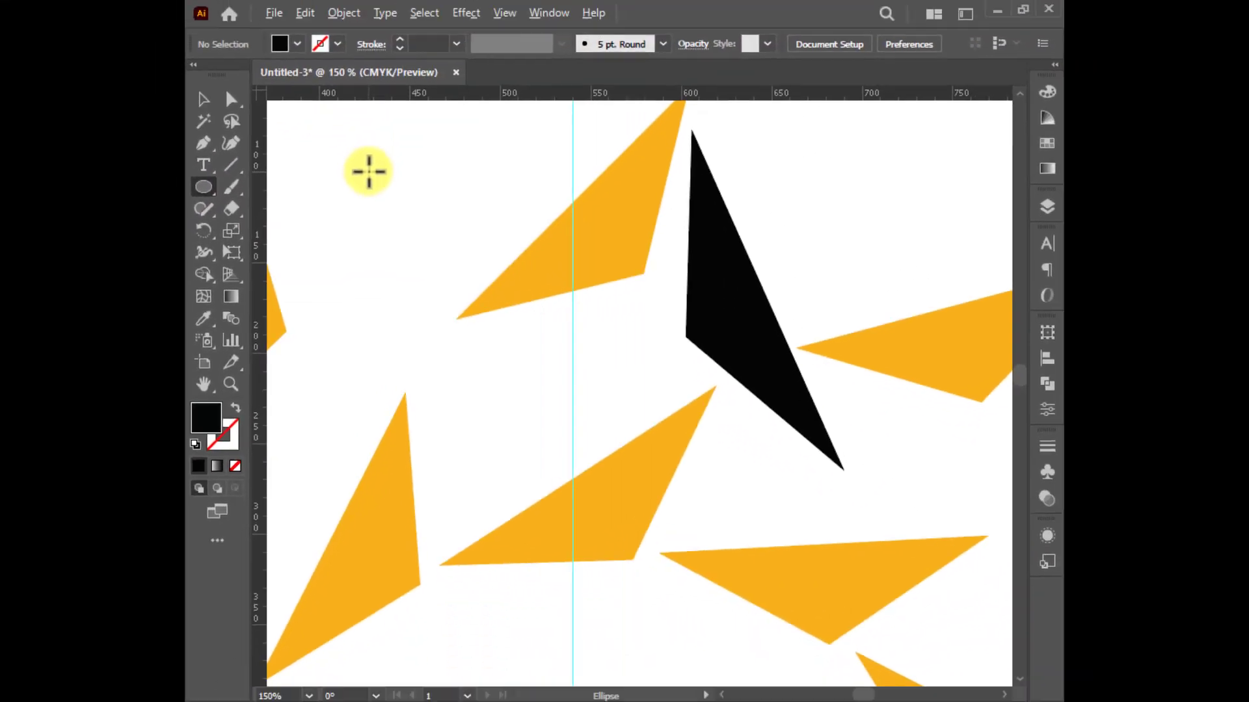
left_click_drag(365, 170, 426, 226)
left_click(215, 108)
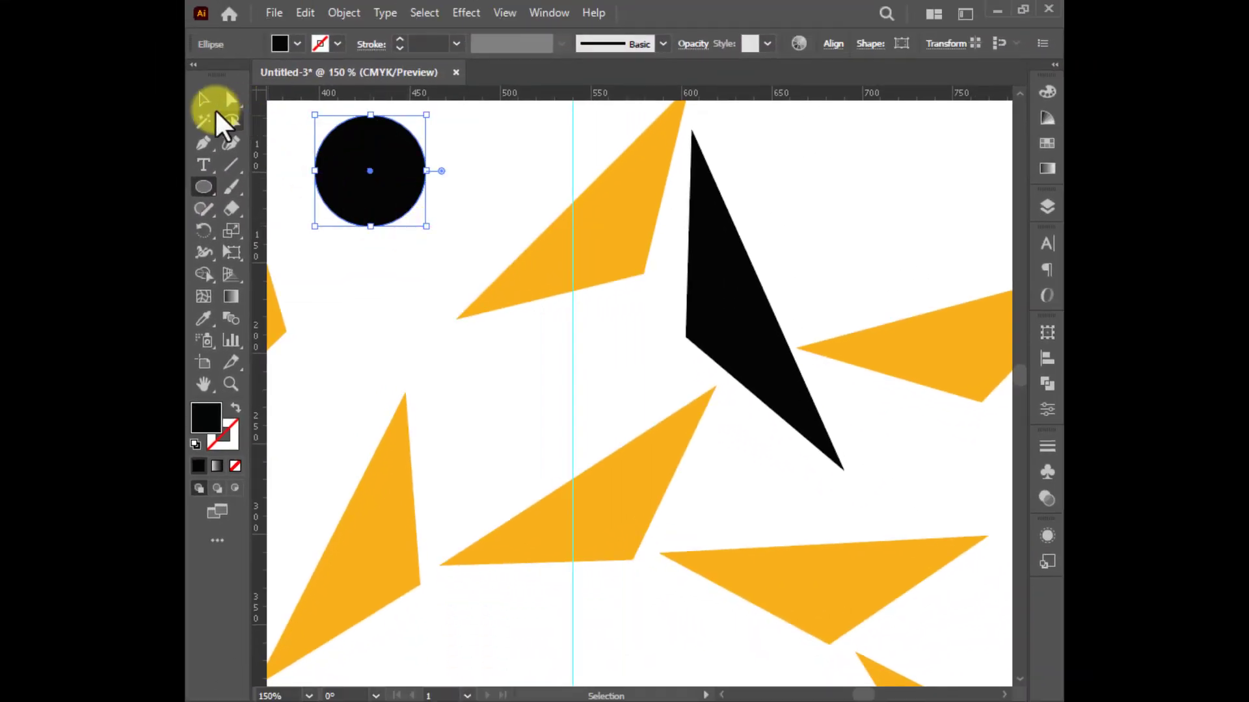
left_click(353, 177)
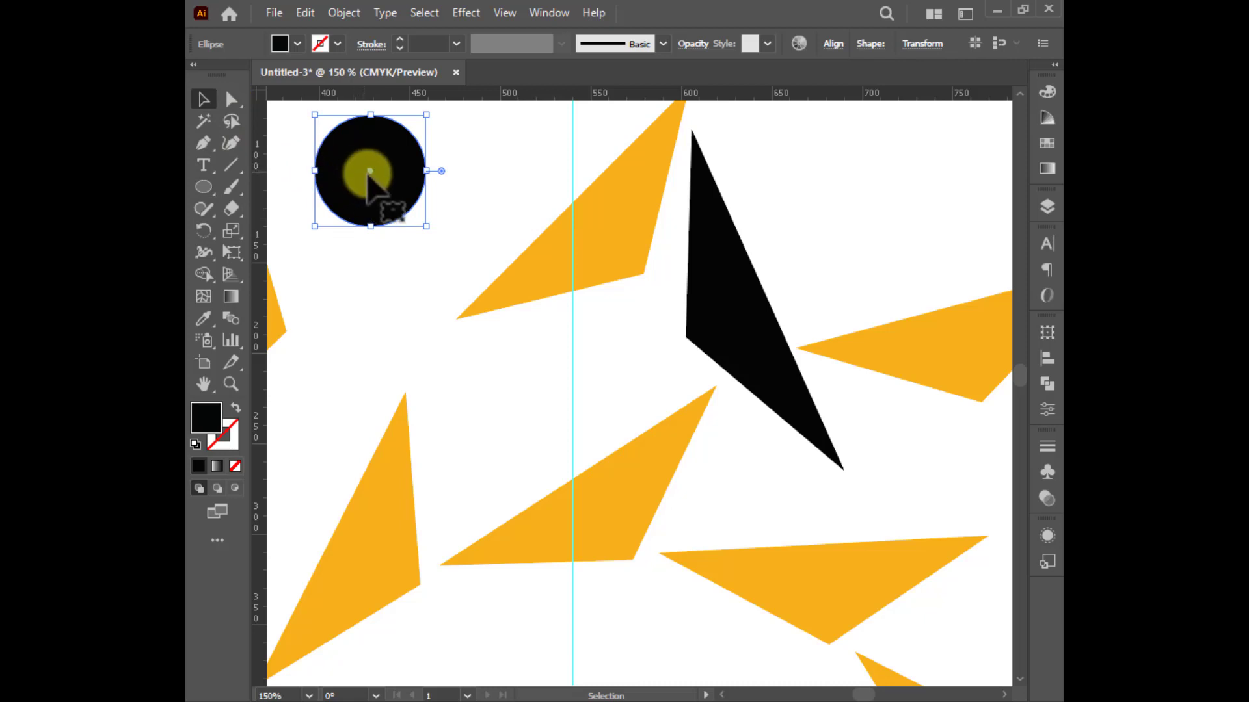
mouse_move(370, 174)
left_mouse_down()
mouse_move(583, 343)
mouse_move(589, 369)
left_mouse_up()
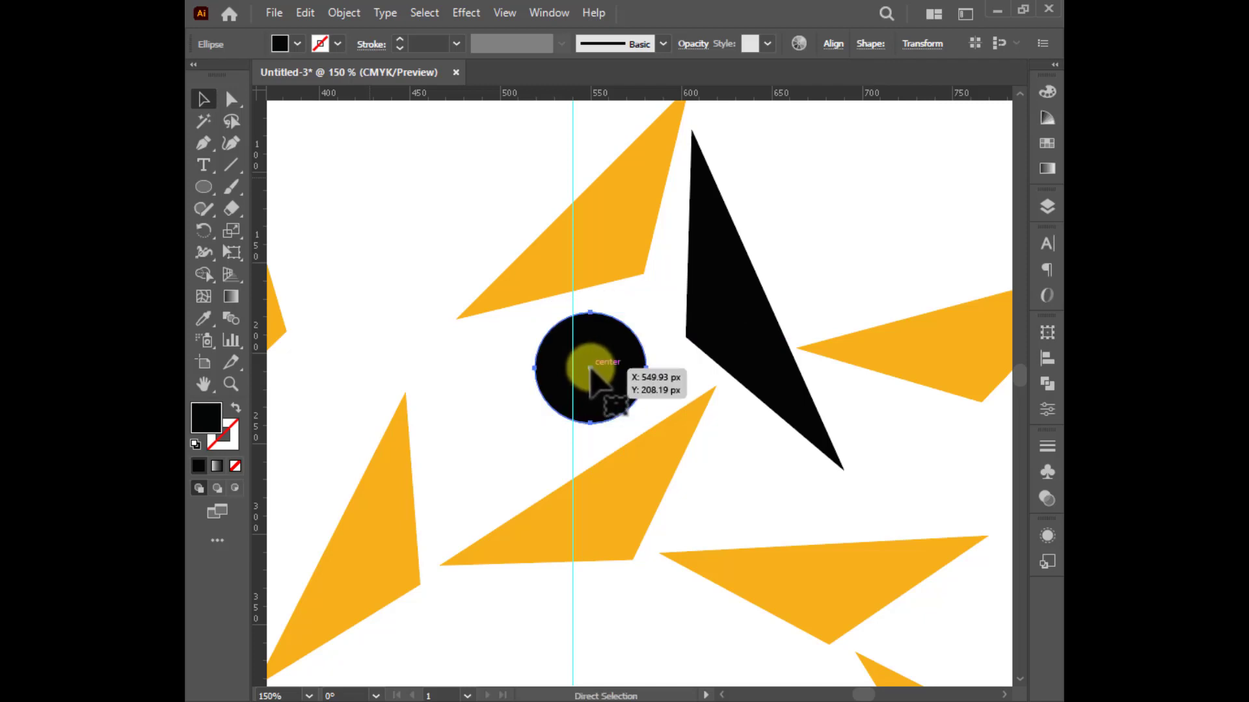
key("ctrl+0")
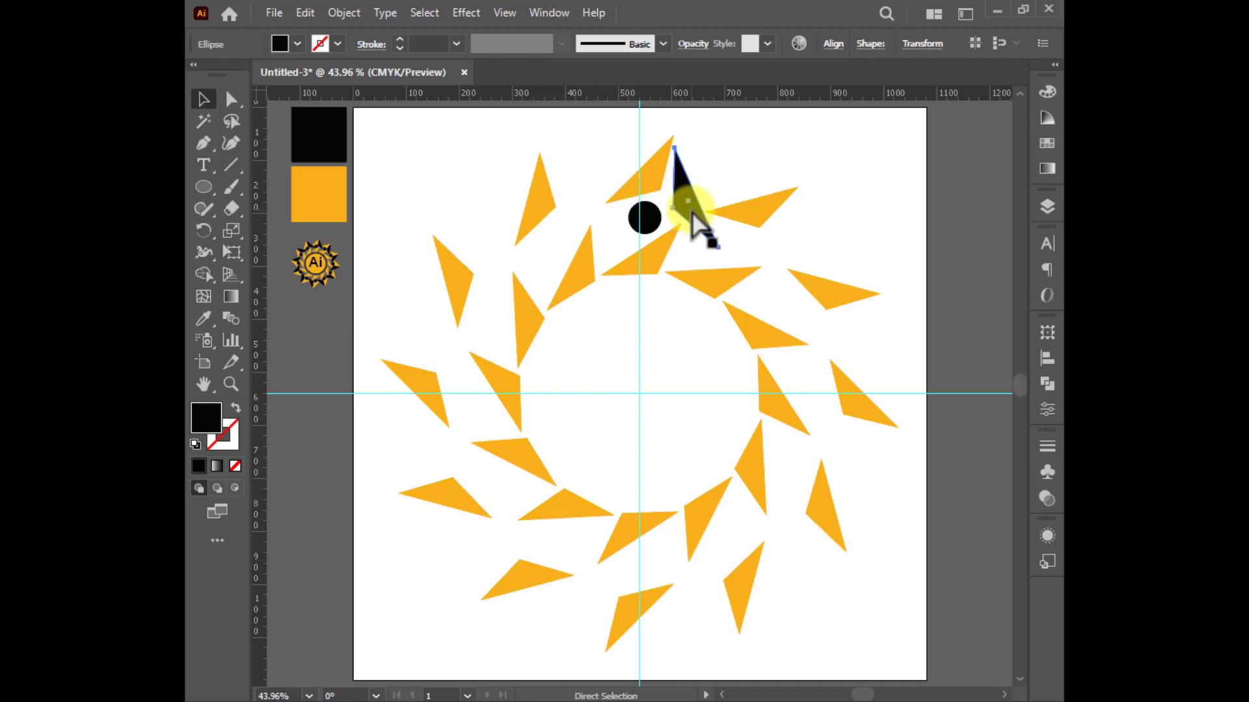
- Copy the black circle and shard together, rotated 30° around the guide intersection
left_click(645, 219, "shift")
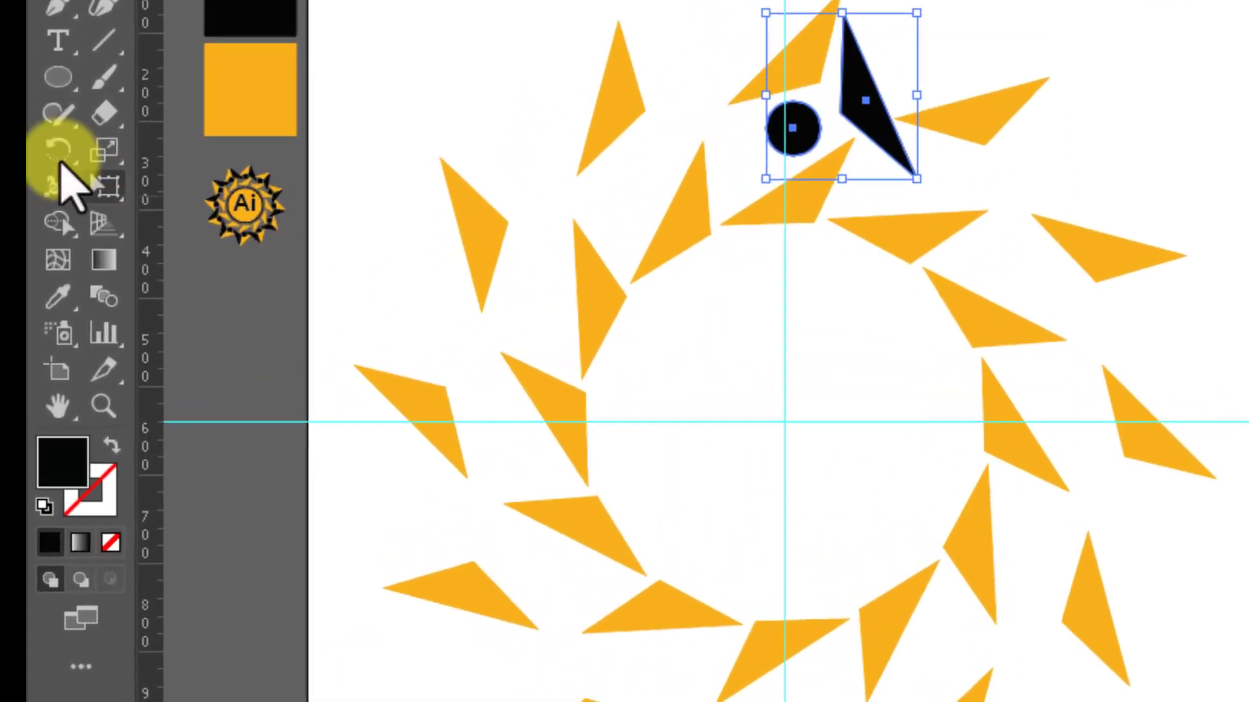
left_click(33, 140)
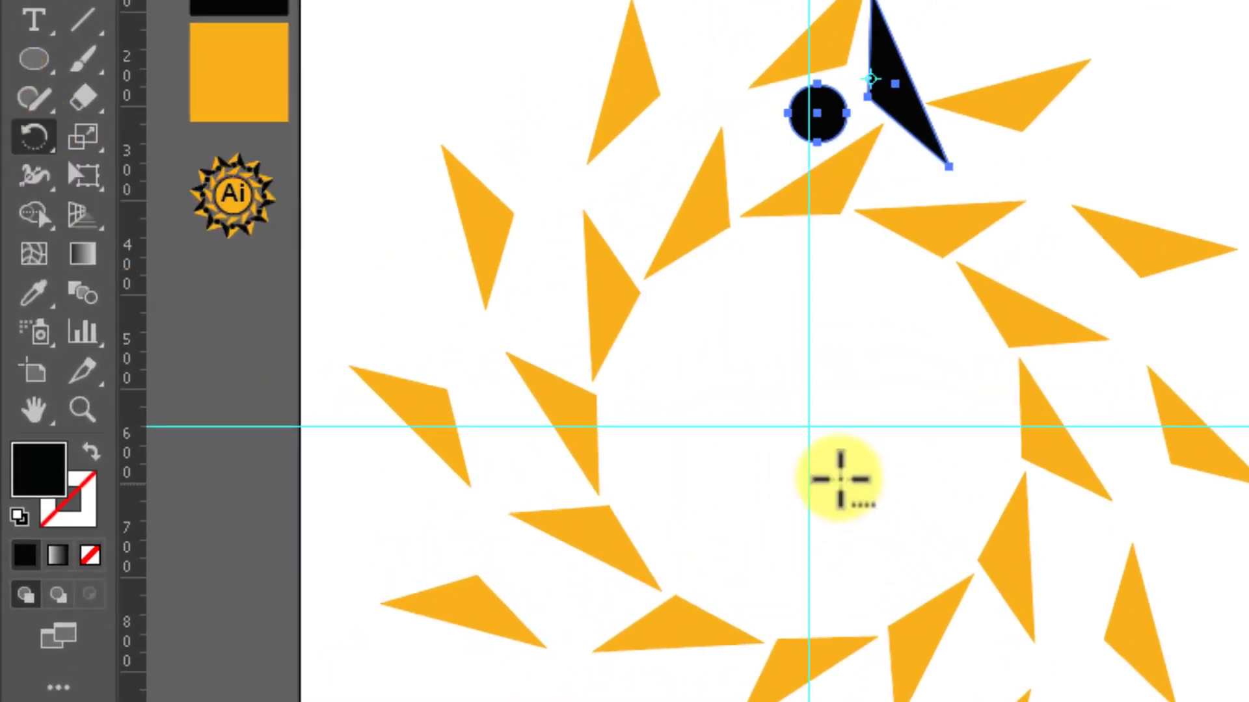
left_click(810, 432, "alt")
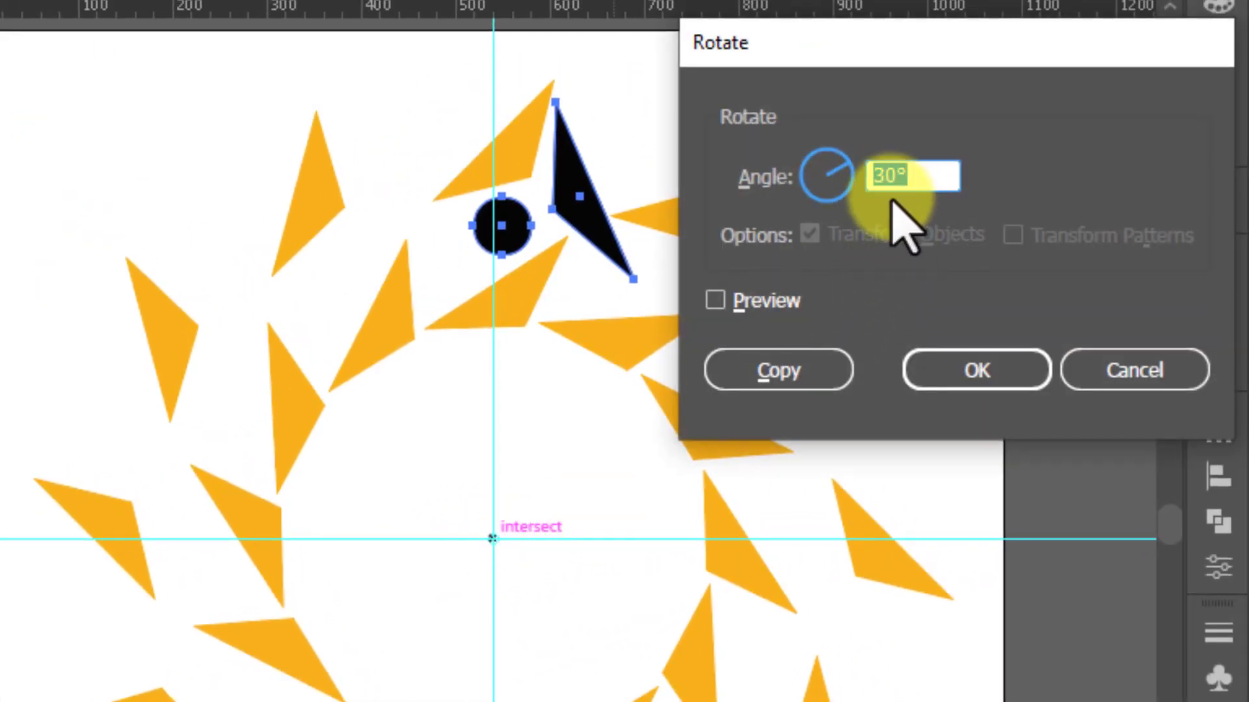
left_click(714, 299)
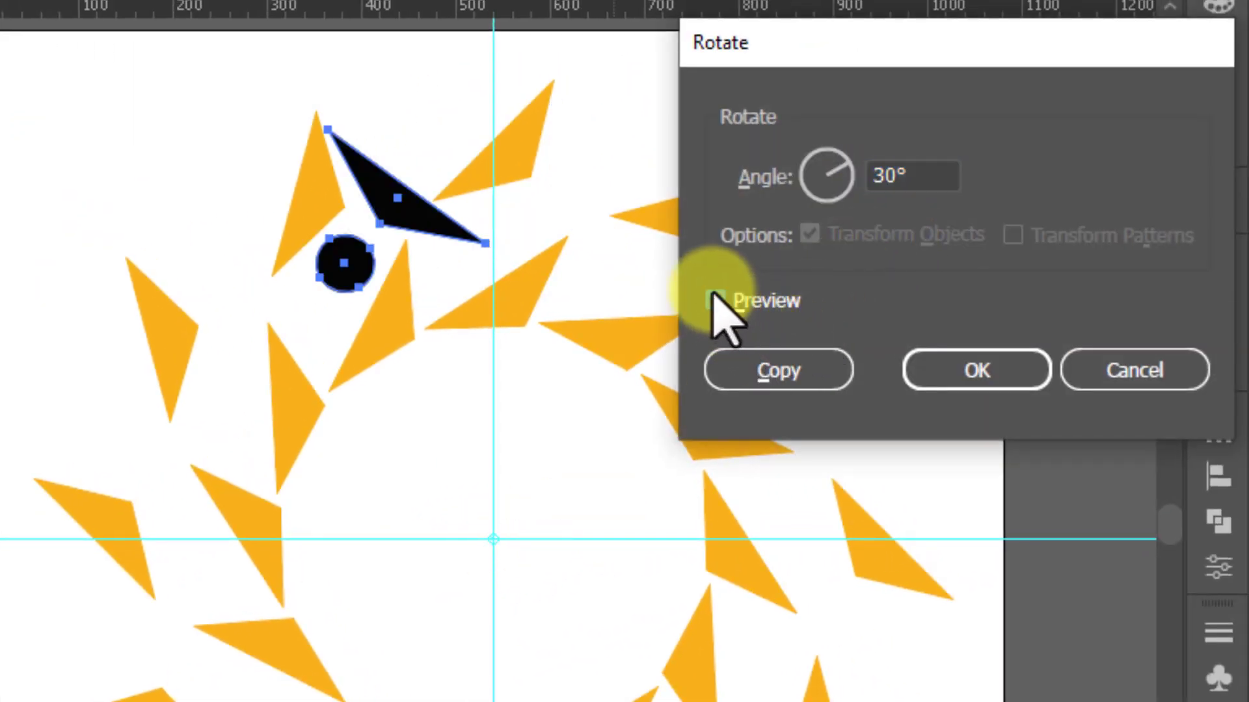
left_click(781, 372)
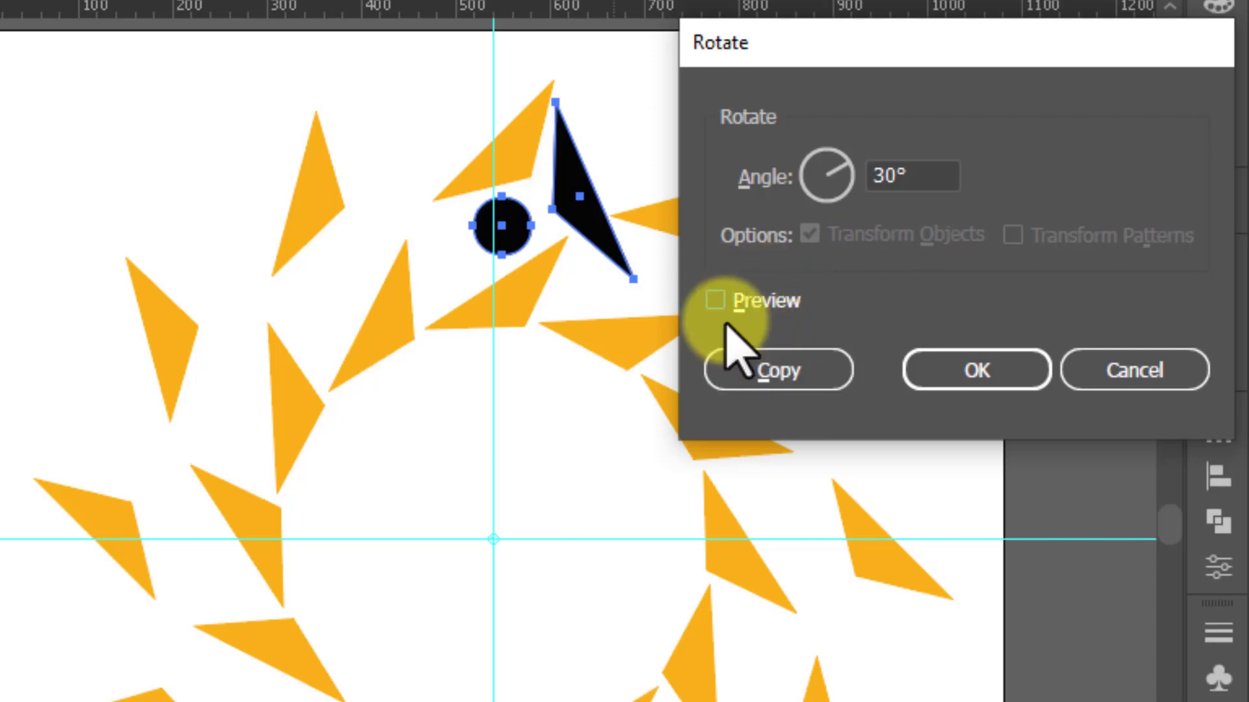
left_click(715, 302)
left_click(781, 370)
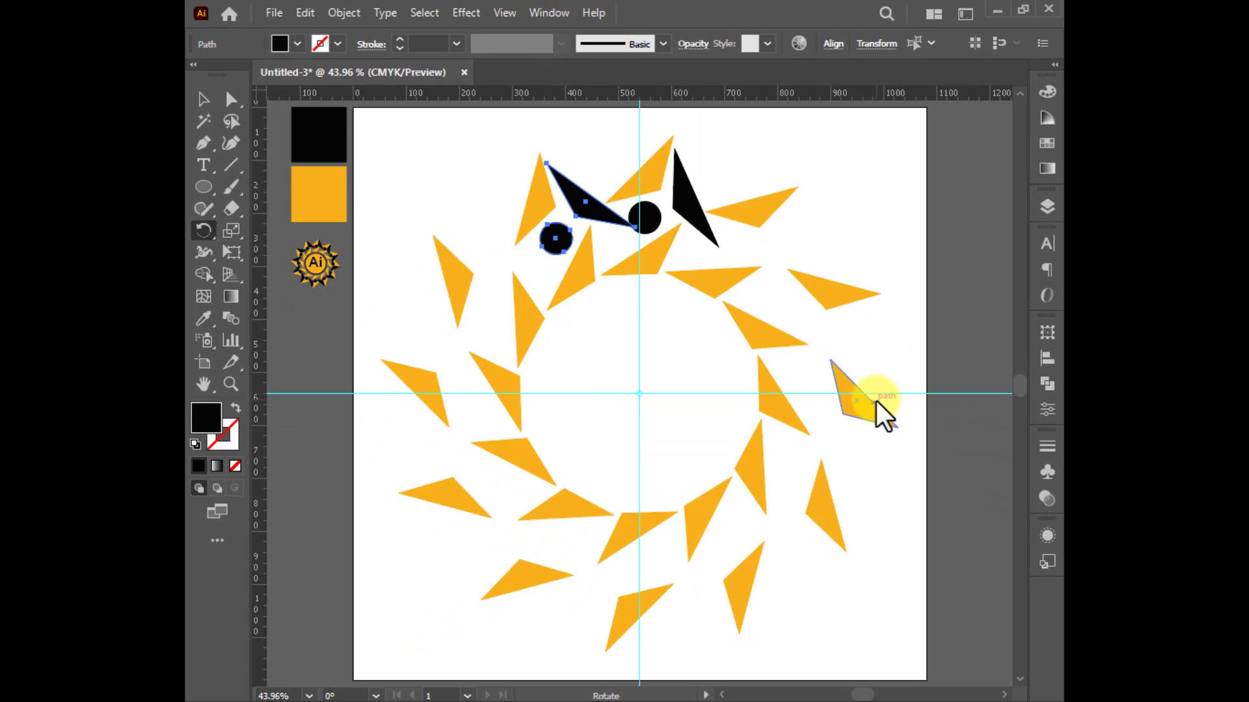
- Repeat the 30° rotated copy of the black shard-and-dot pair three times, then deselect
key("ctrl+d")
key("ctrl+d")
key("ctrl+d")
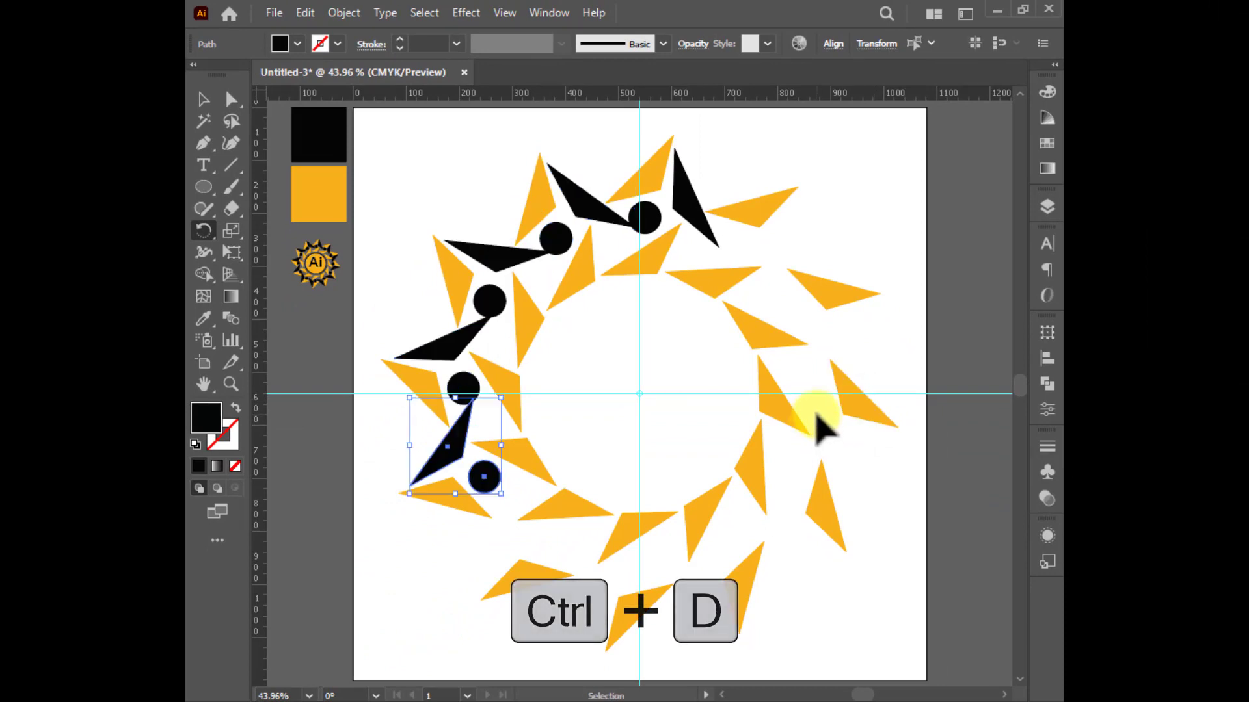
key("ctrl+d")
key("ctrl+d")
key("ctrl+d")
key("ctrl+d")
key("ctrl+d")
key("ctrl+d")
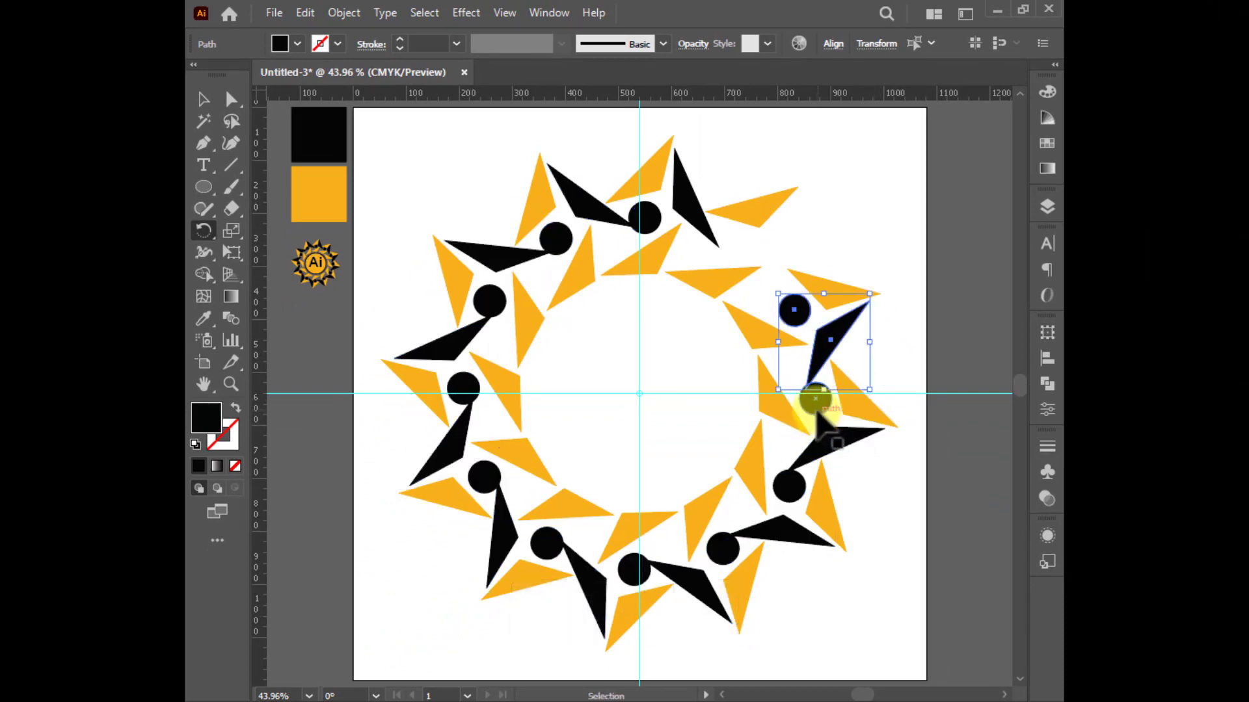
key("ctrl+d")
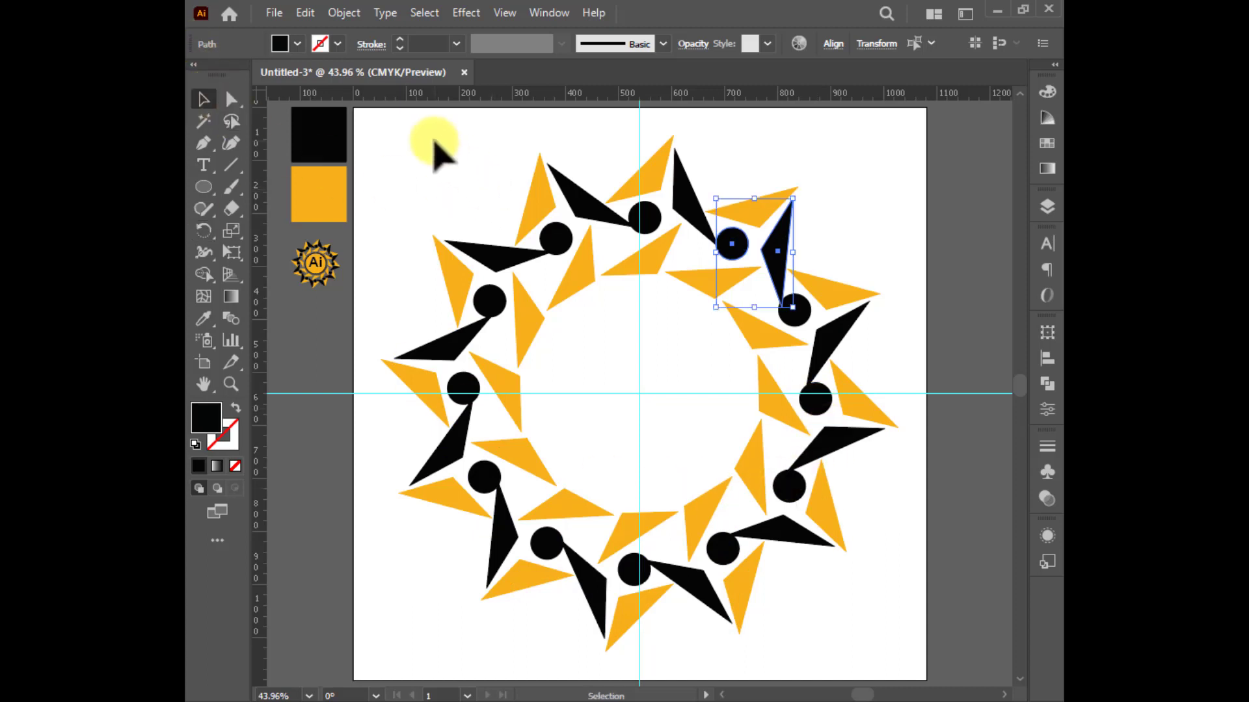
left_click(436, 162)
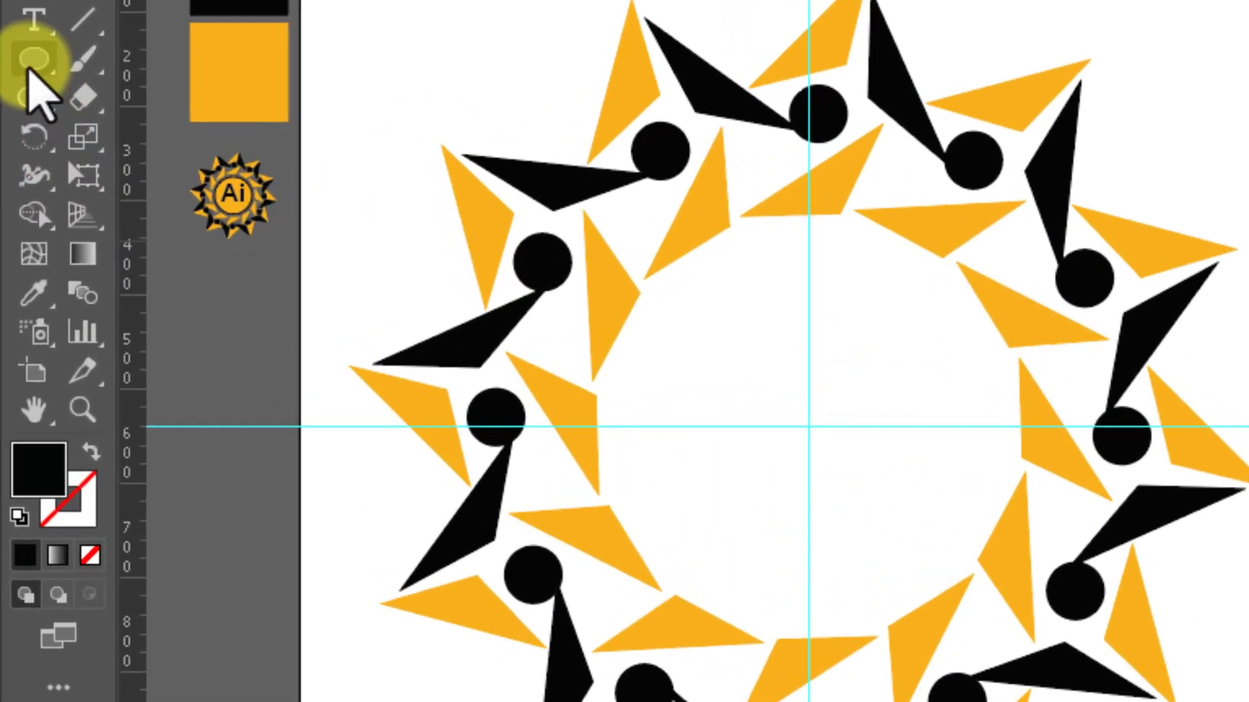
- Draw a black circle centred on the guide intersection and paste a copy in front
left_click(204, 187)
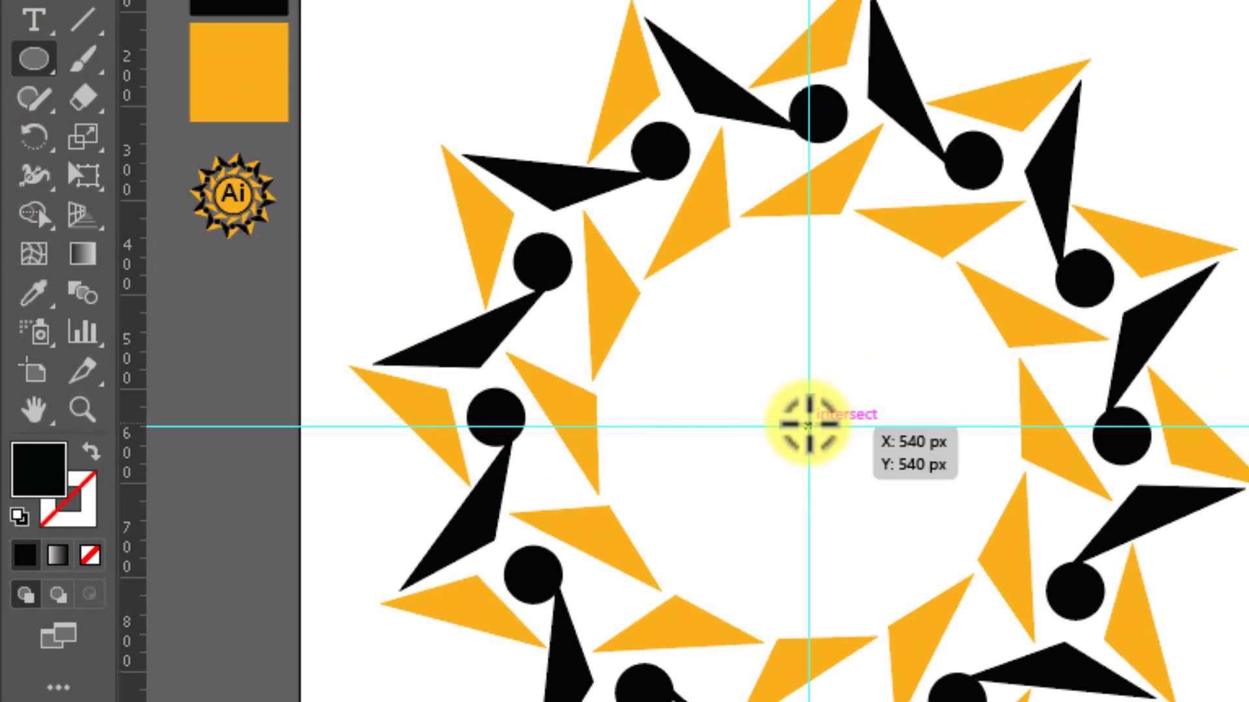
mouse_move(809, 426)
left_mouse_down()
mouse_move(955, 615)
mouse_move(948, 599)
left_mouse_up()
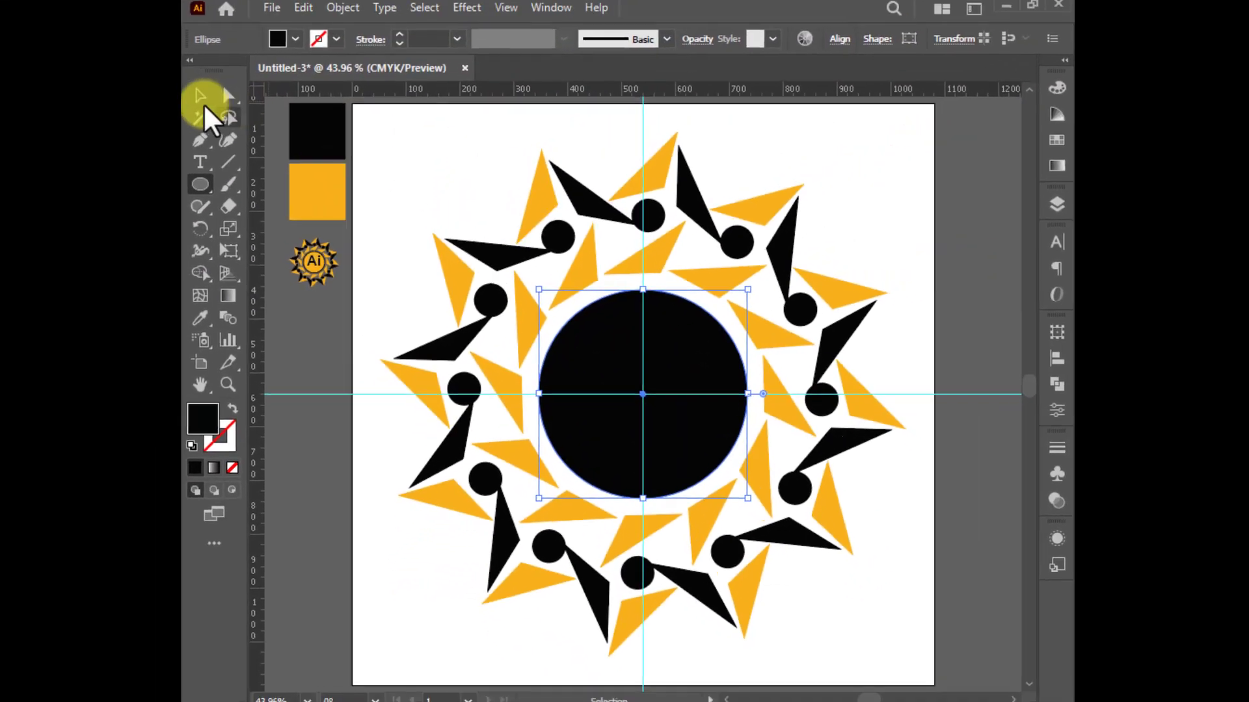
left_click(201, 101)
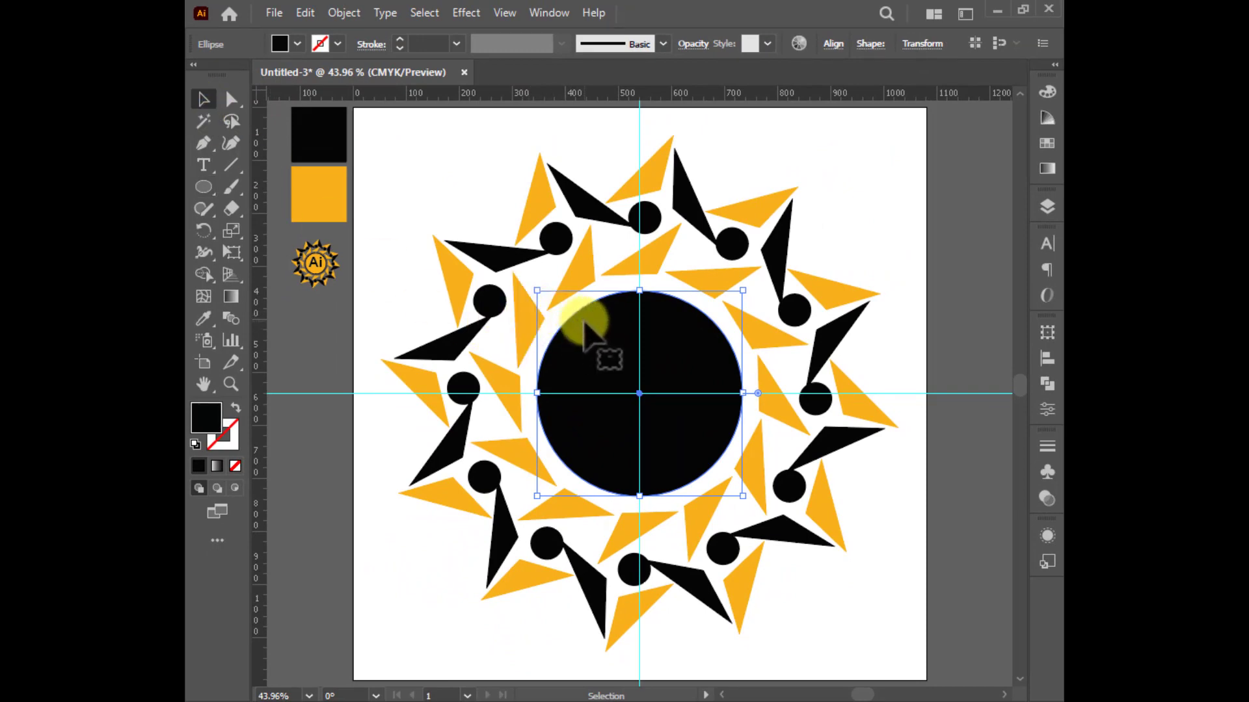
right_click(584, 326)
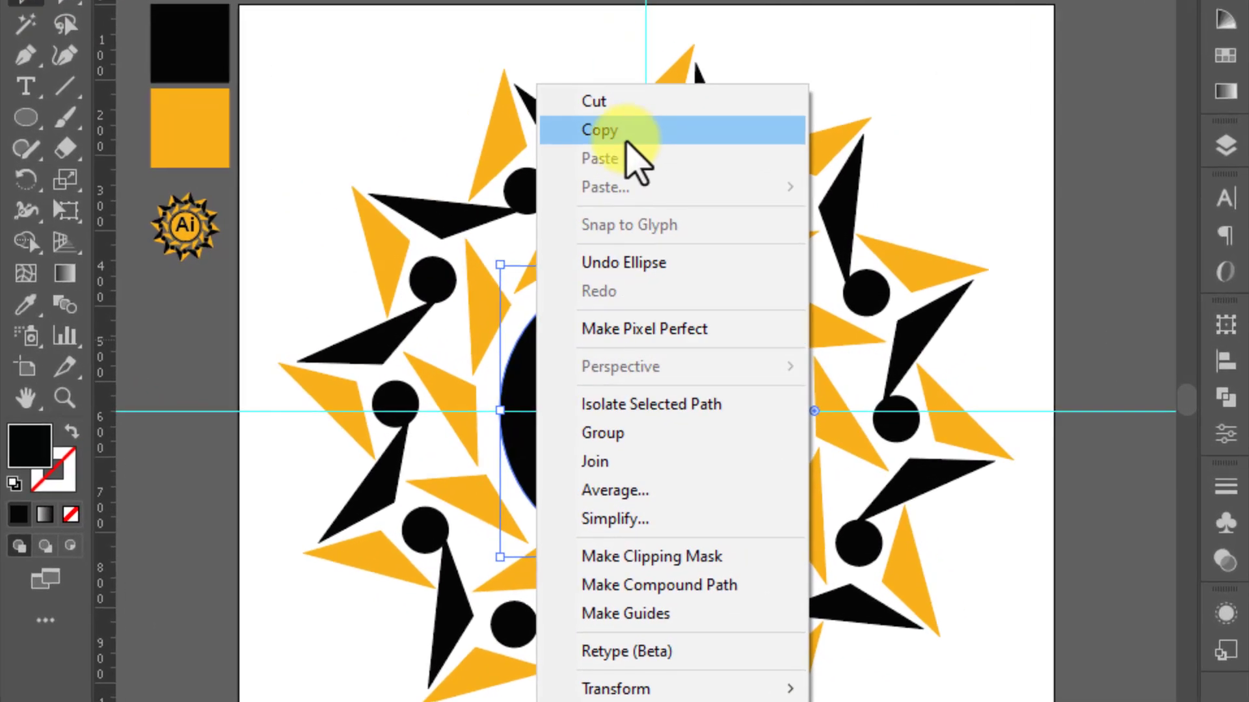
left_click(625, 138)
right_click(530, 293)
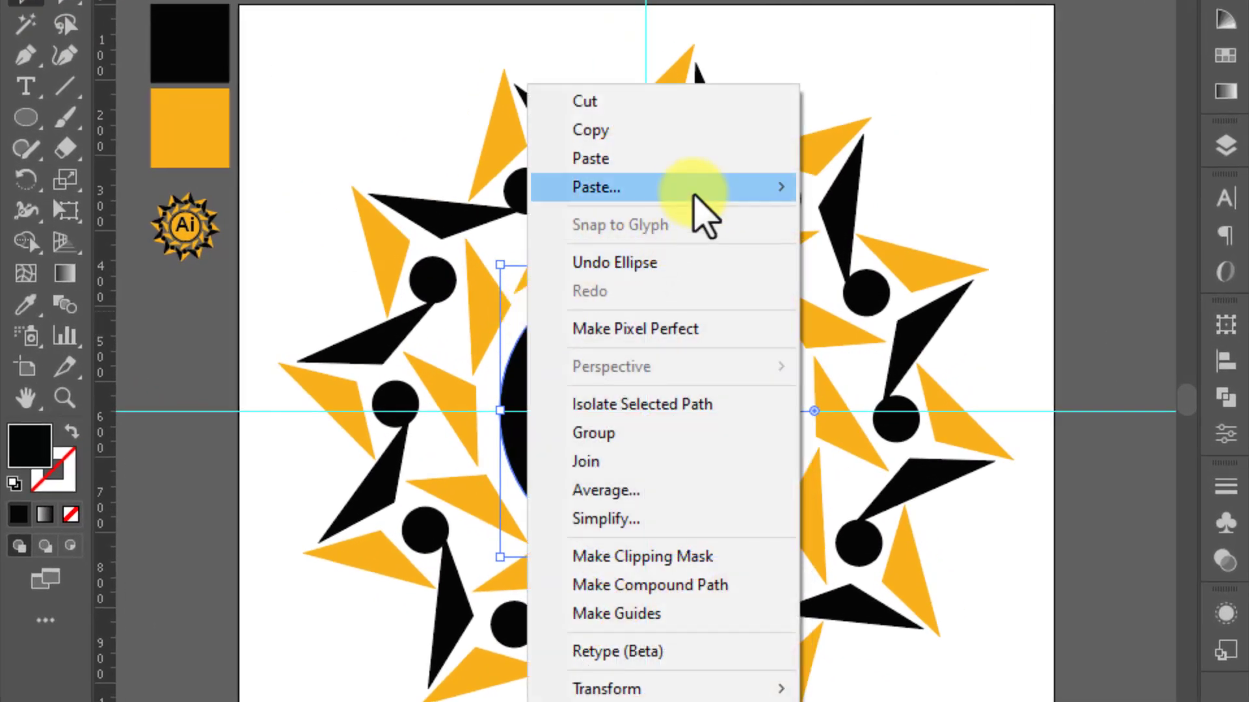
mouse_move(597, 186)
left_click(836, 189)
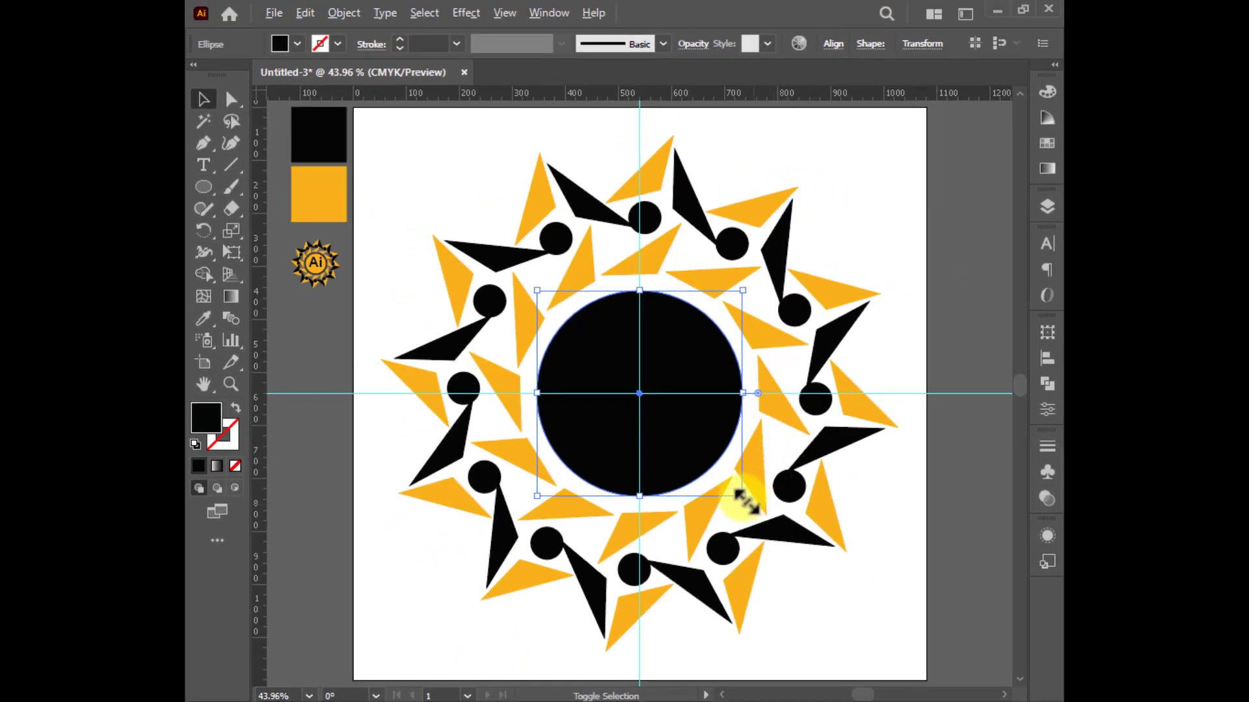
- Shrink the front circle copy and fill it with the orange swatch colour
left_click_drag(747, 500, 739, 493)
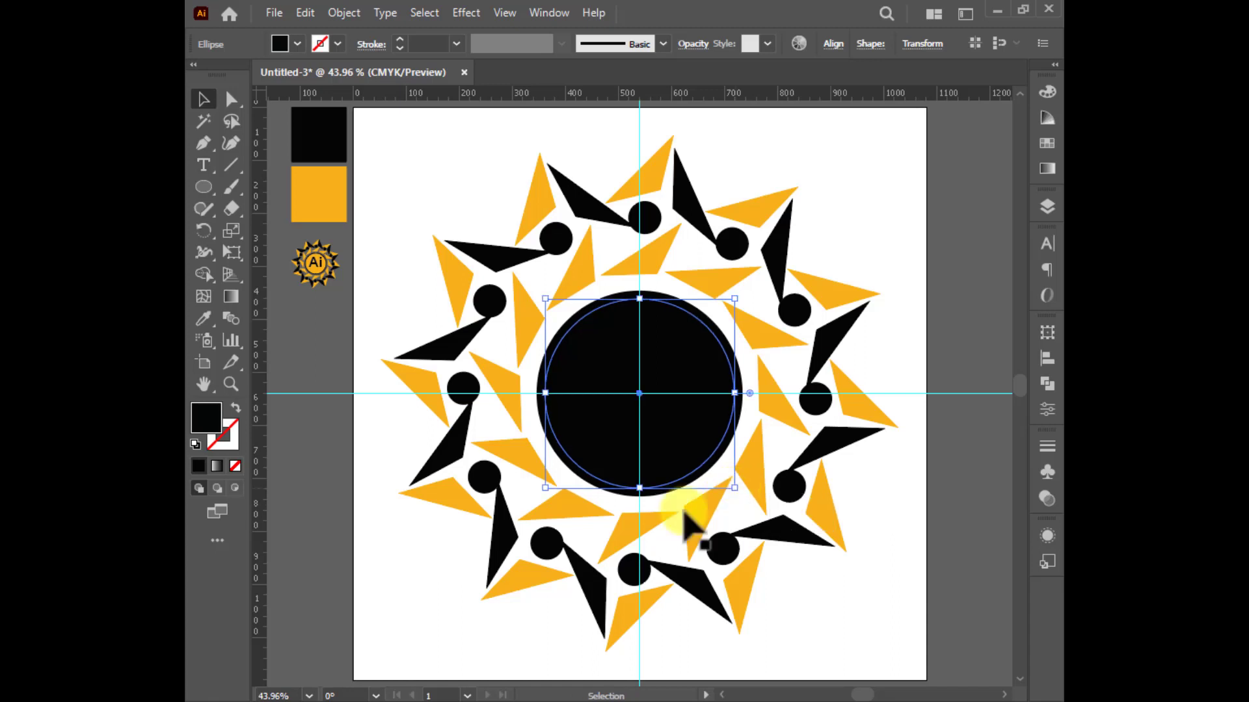
left_click(204, 320)
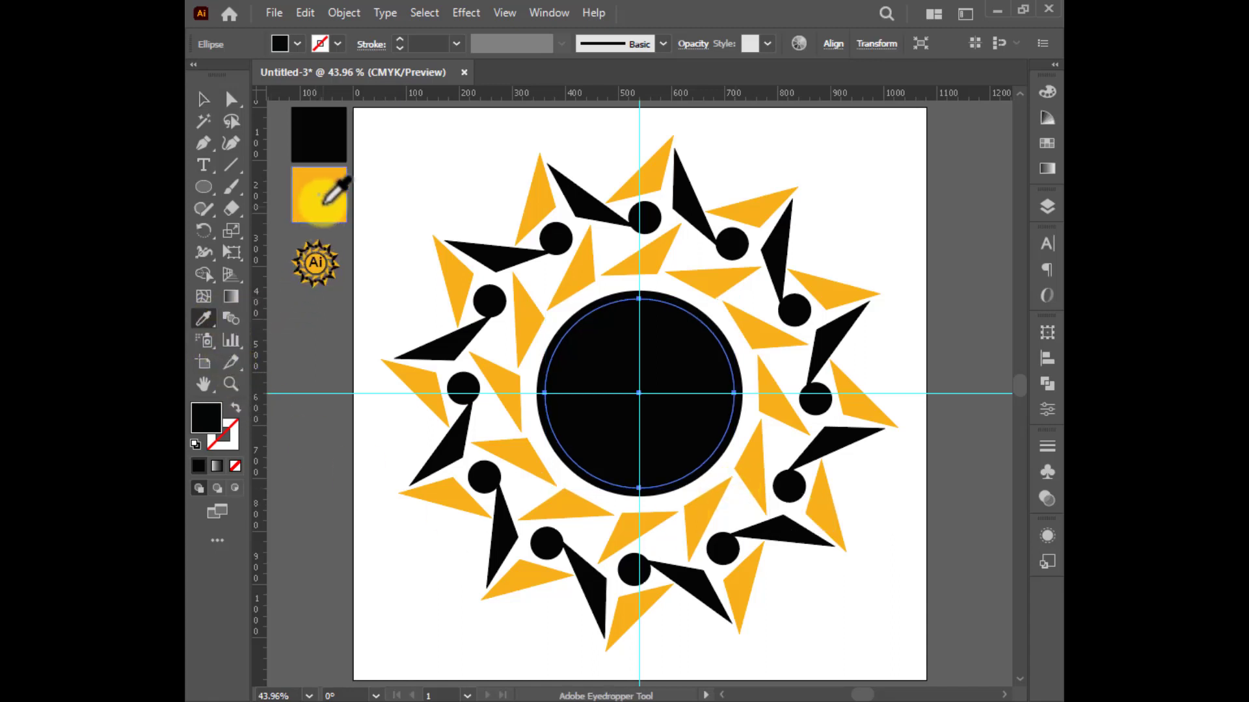
left_click(323, 200)
left_click(203, 100)
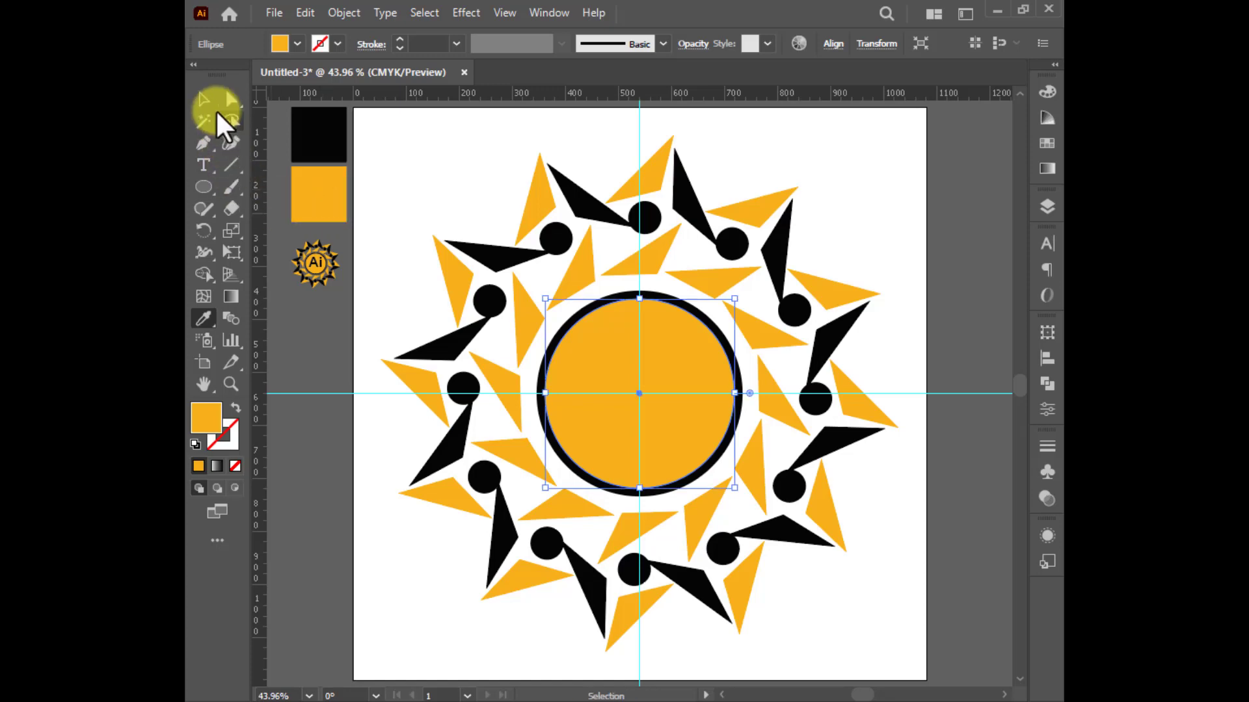
left_click(328, 377)
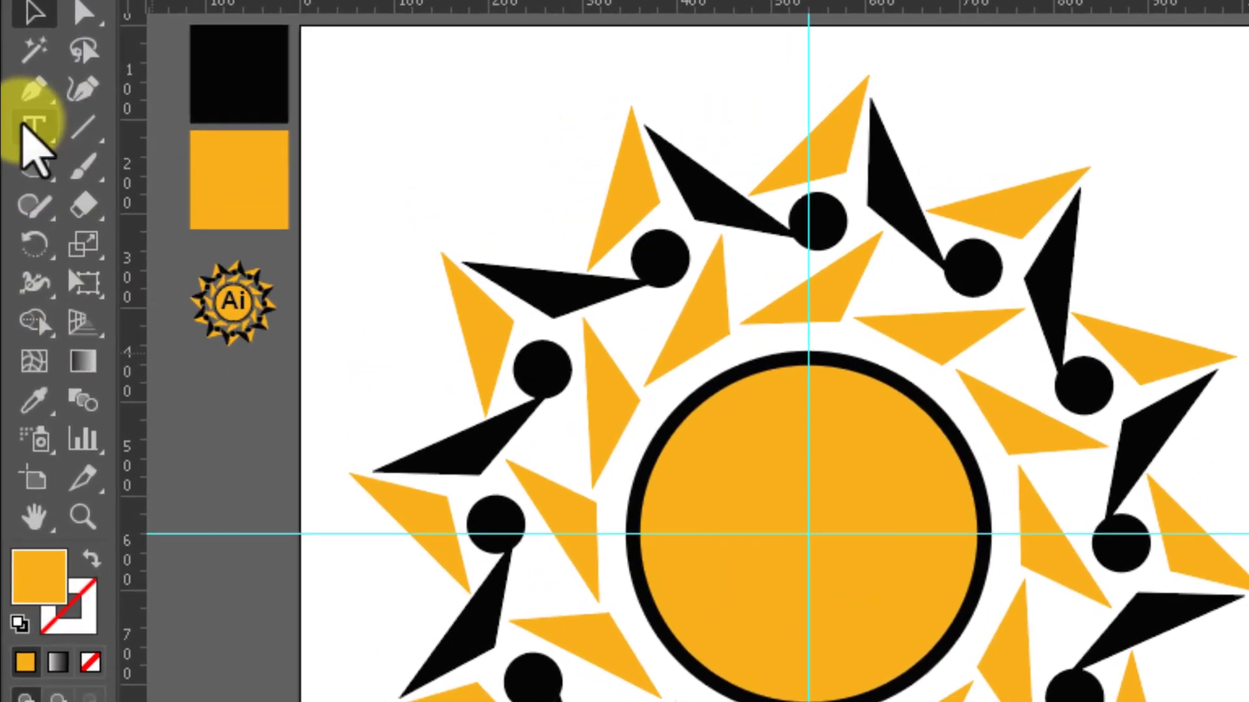
- Place a text point inside the orange circle and set the type size to 72 pt
left_click(204, 165)
left_click(780, 495)
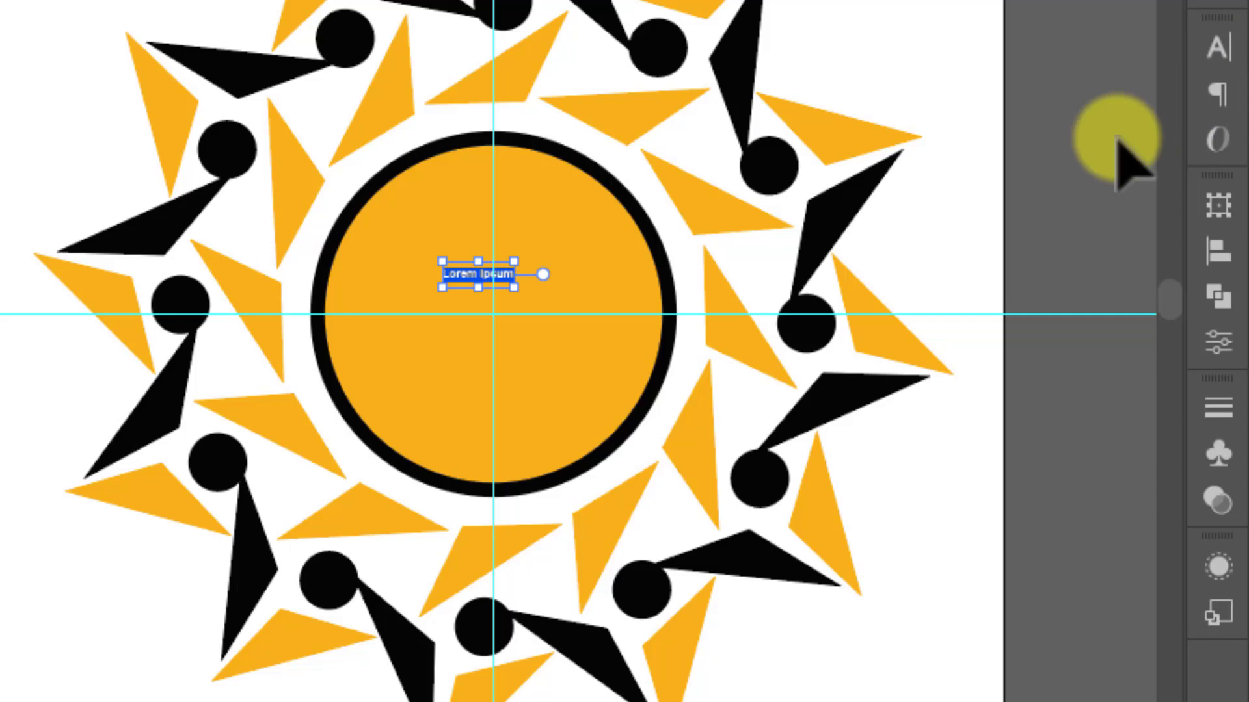
key("ctrl+t")
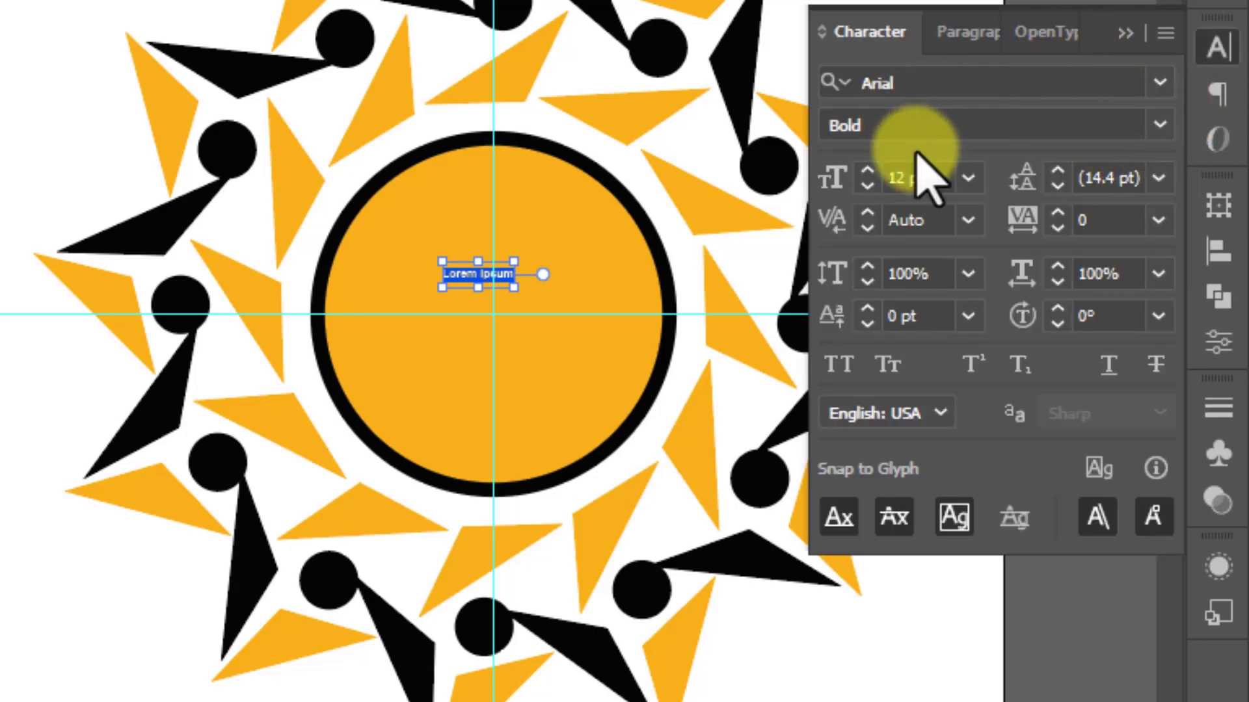
left_click(968, 177)
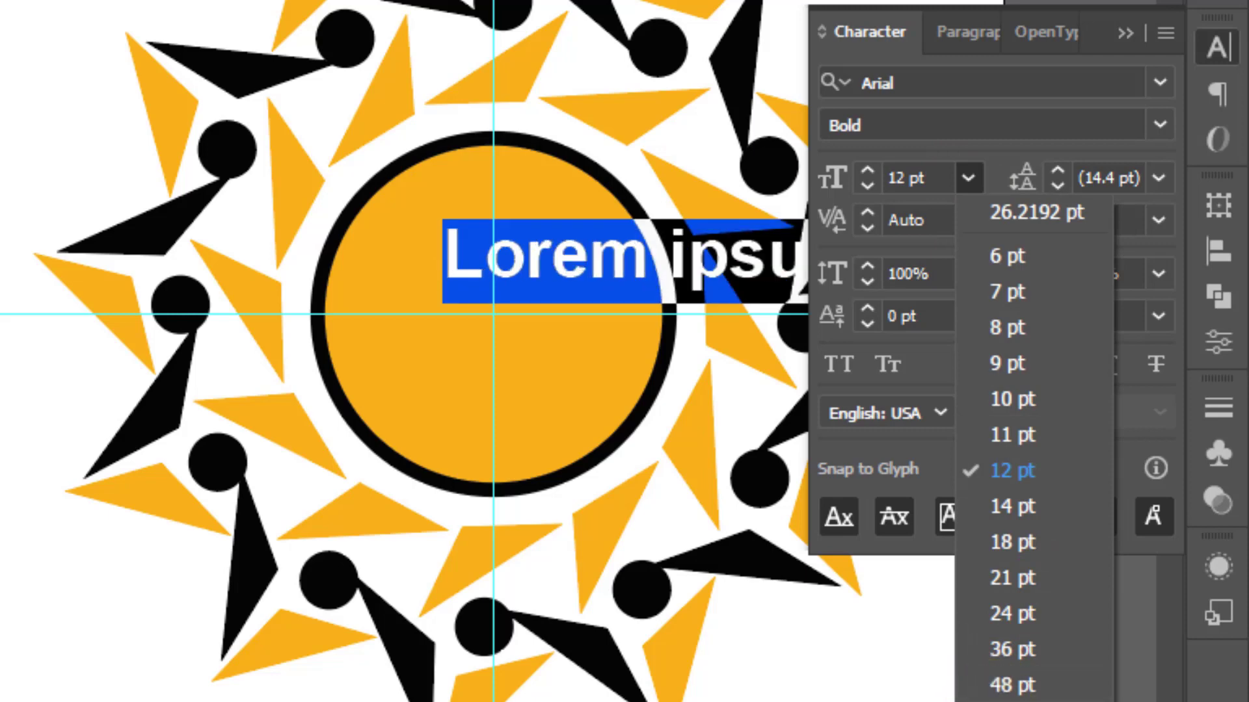
left_click(1012, 699)
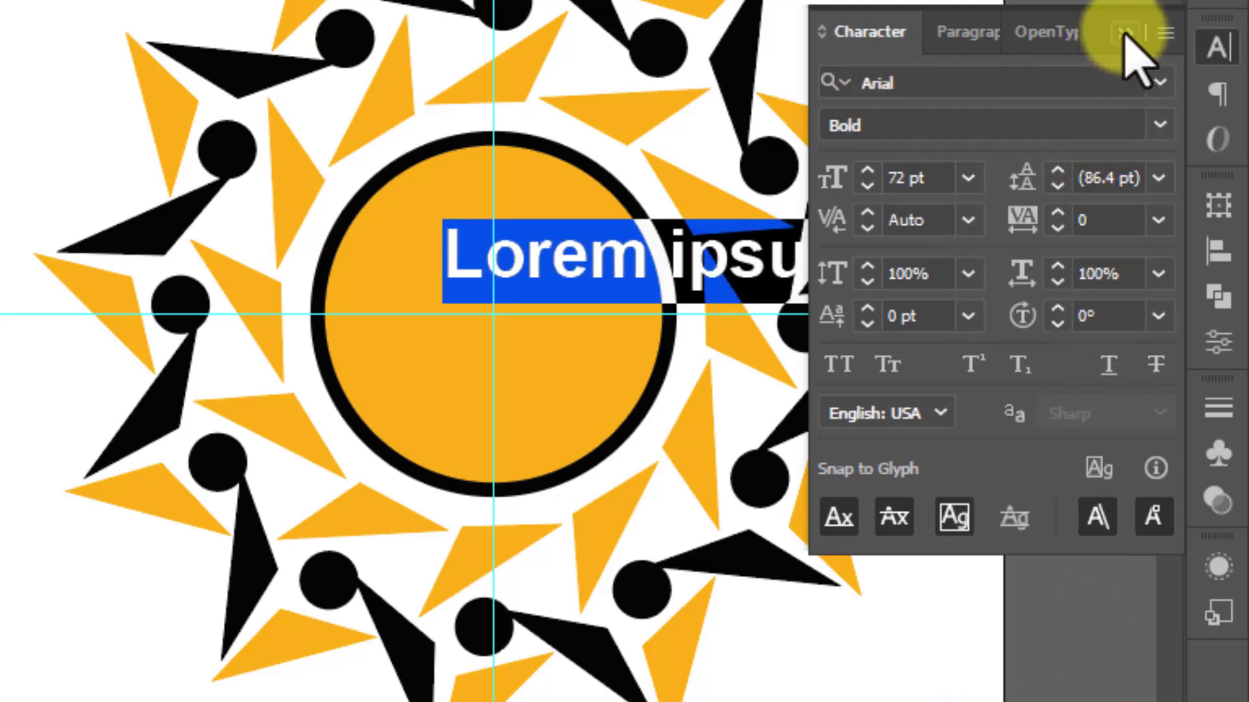
left_click_drag(1127, 35, 1011, 311)
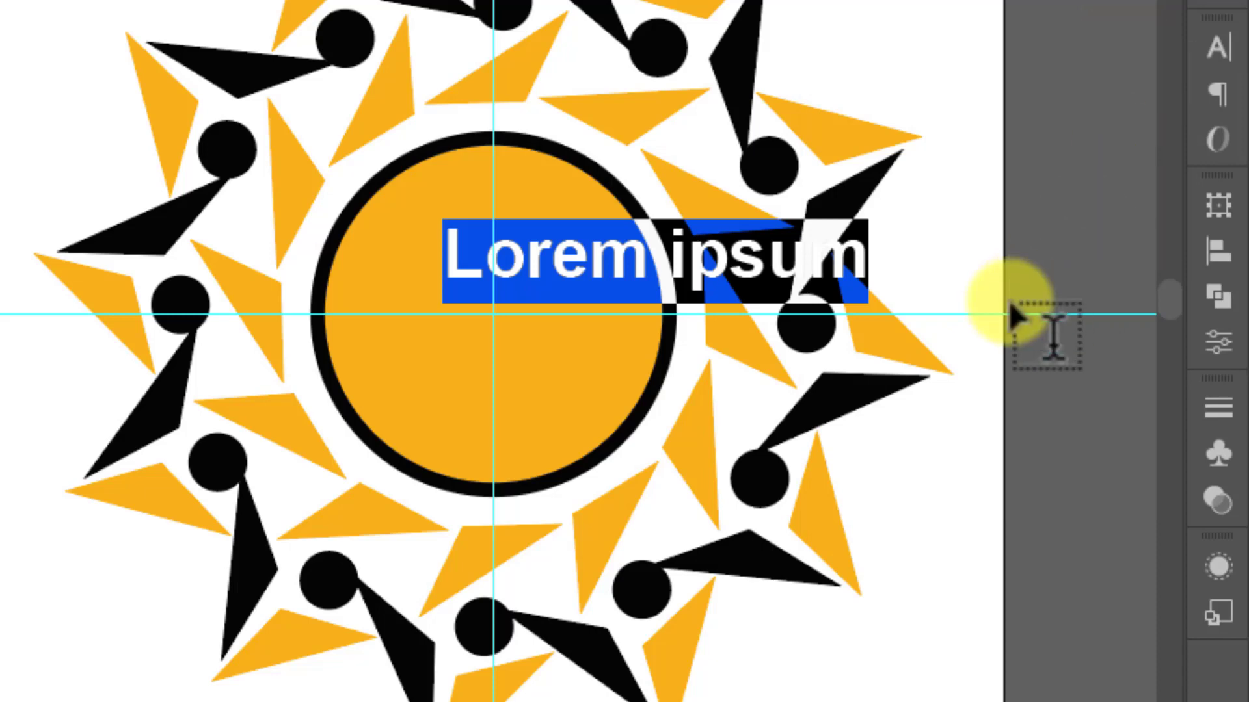
- Type 'Ai', then enlarge the lettering and move it into the circle's centre
type("A")
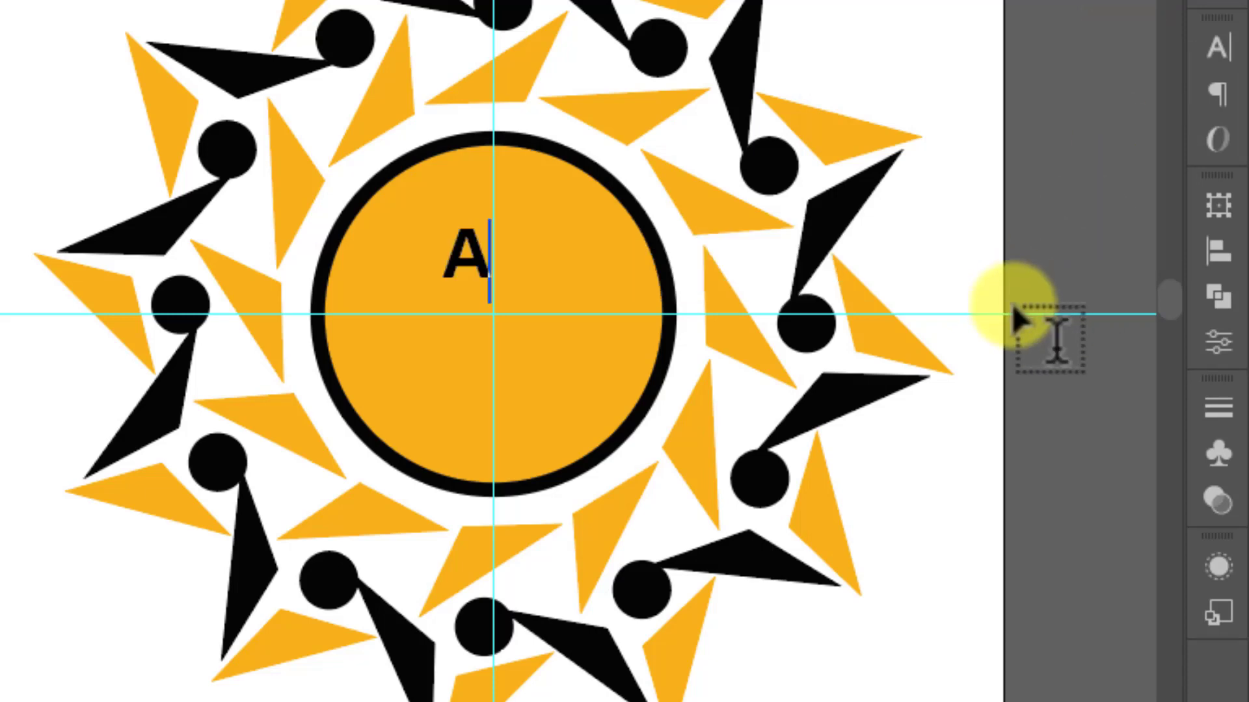
type("i")
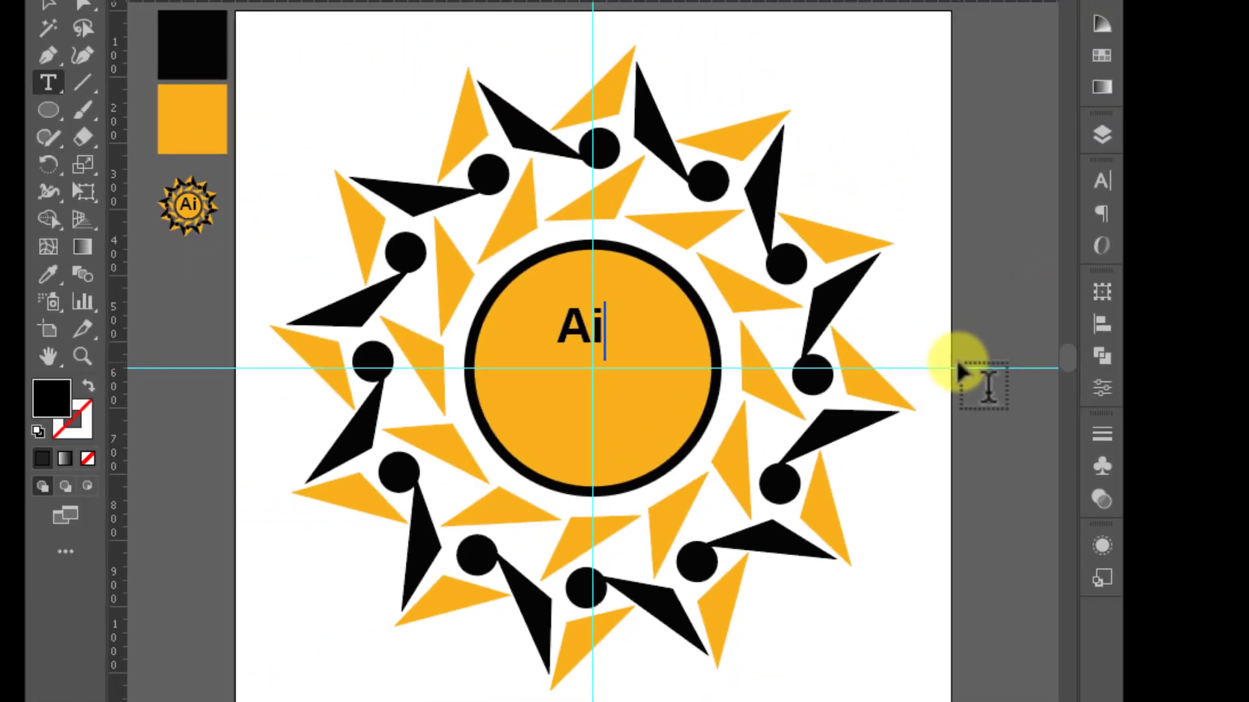
left_click(203, 100)
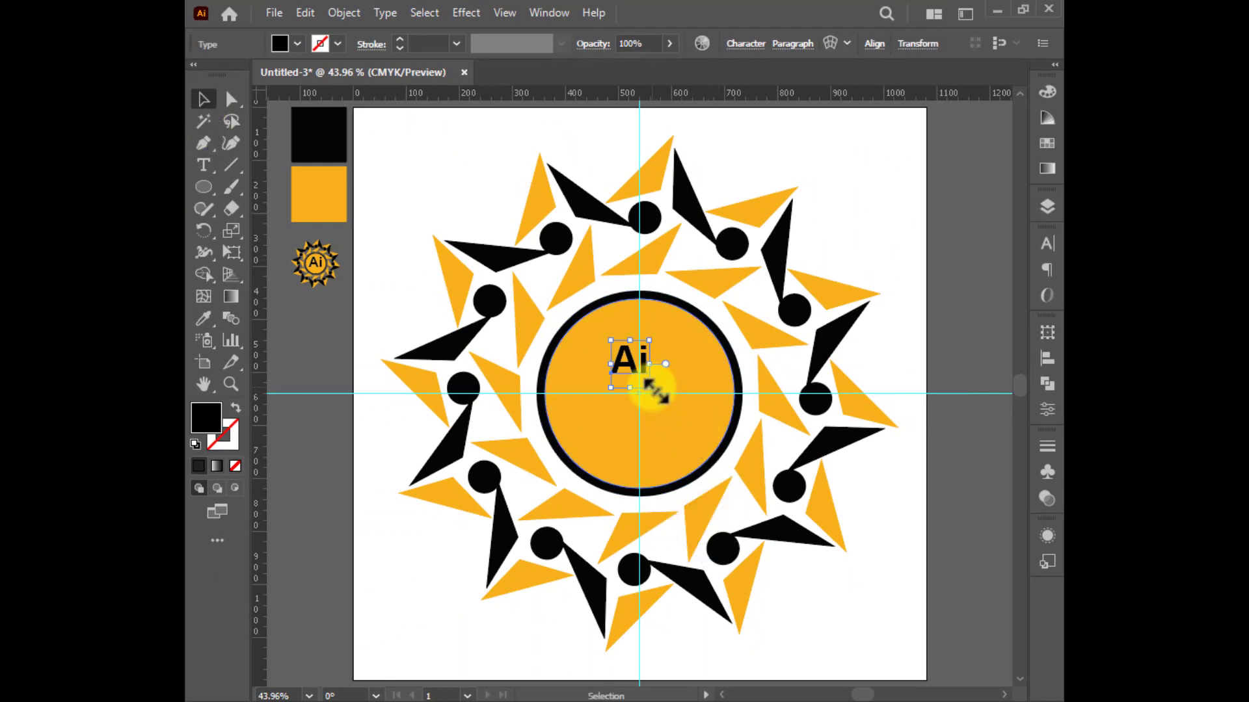
left_click_drag(650, 388, 704, 456)
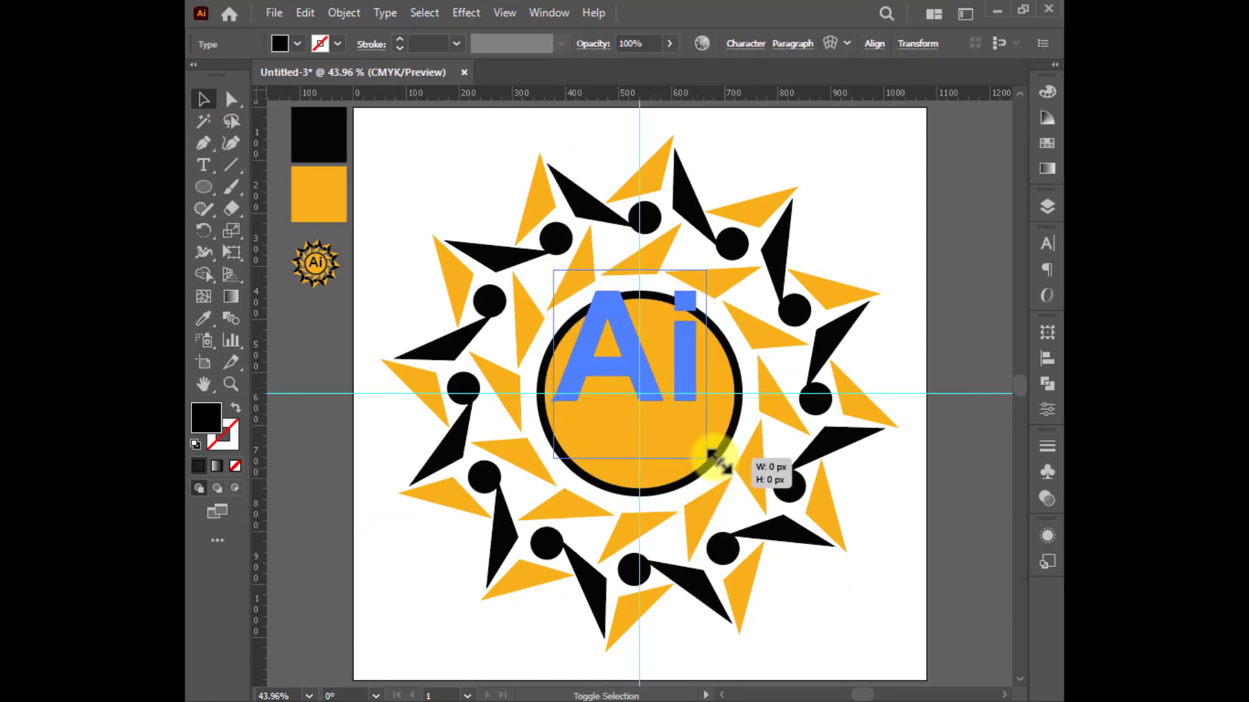
left_click_drag(651, 388, 665, 429)
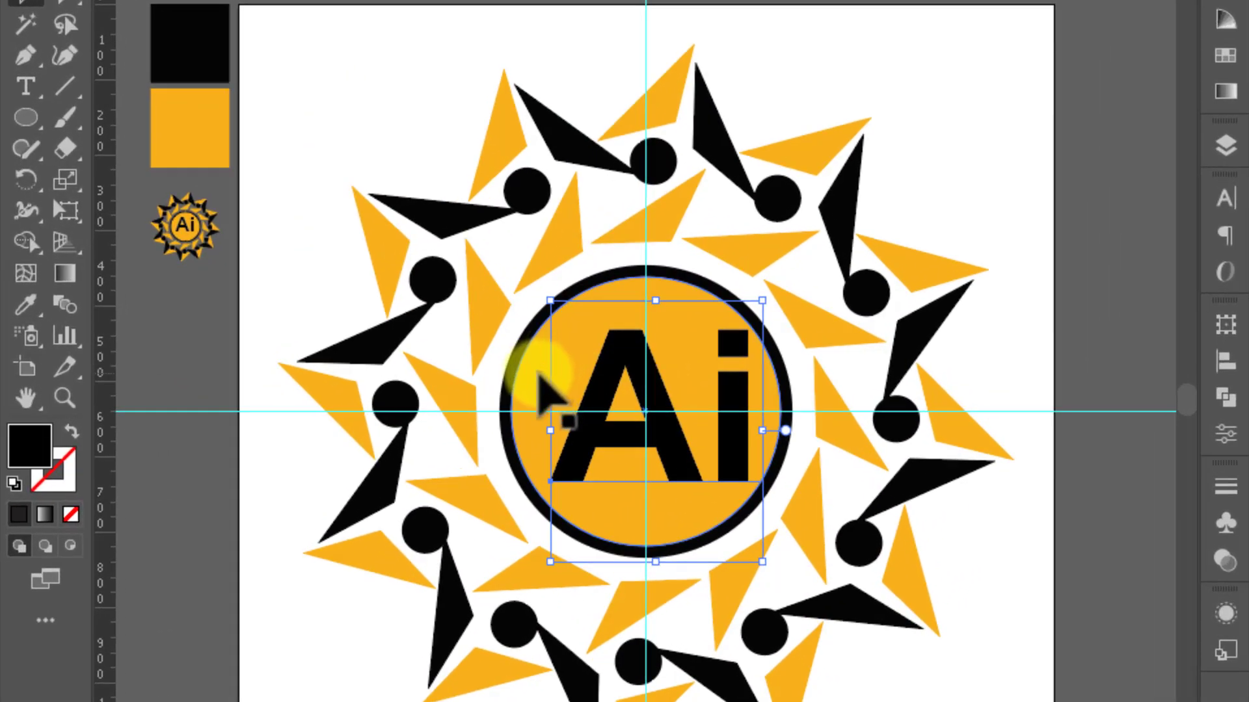
- Align the Ai text to the orange circle's horizontal and vertical centres, then reselect just the text
left_click(562, 361, "shift")
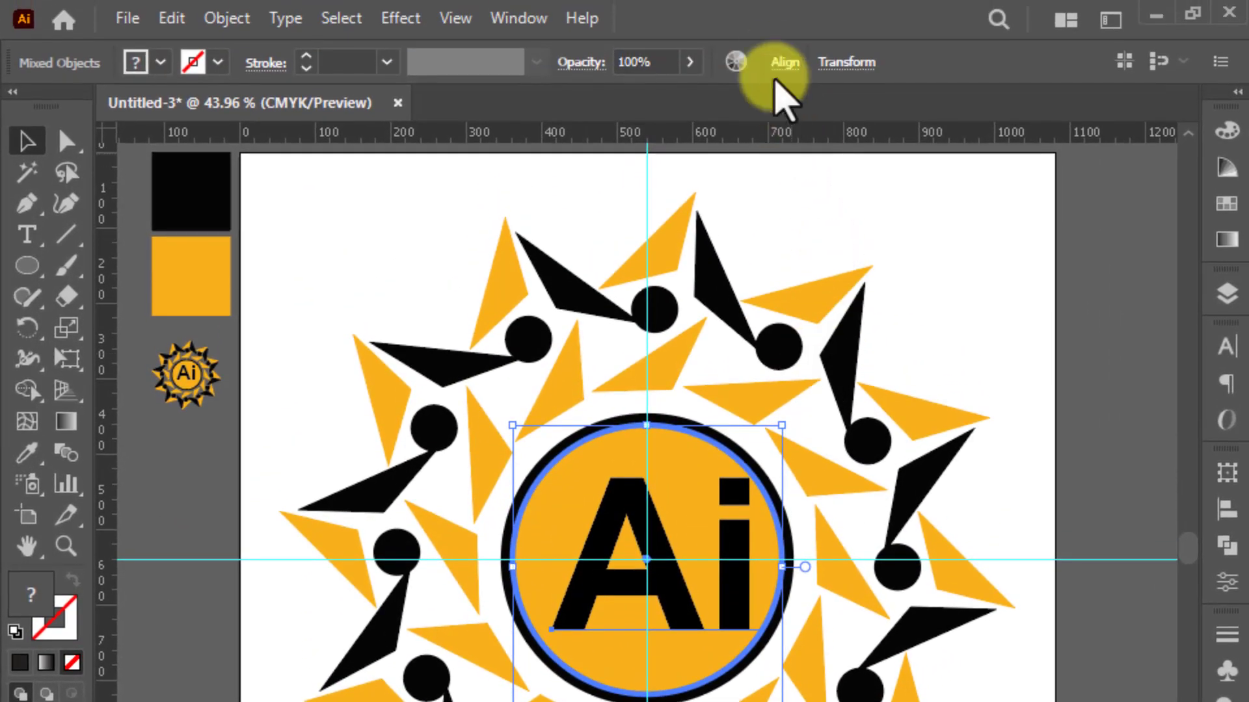
left_click(780, 64)
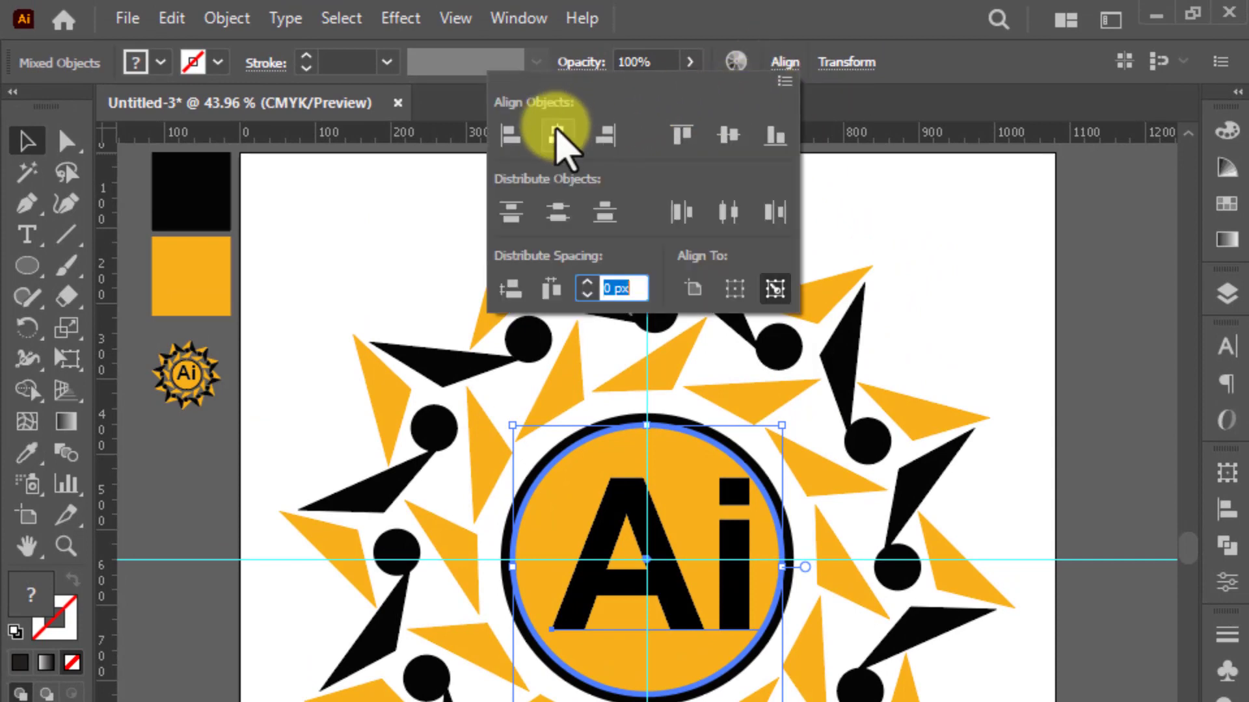
left_click(557, 135)
left_click(729, 136)
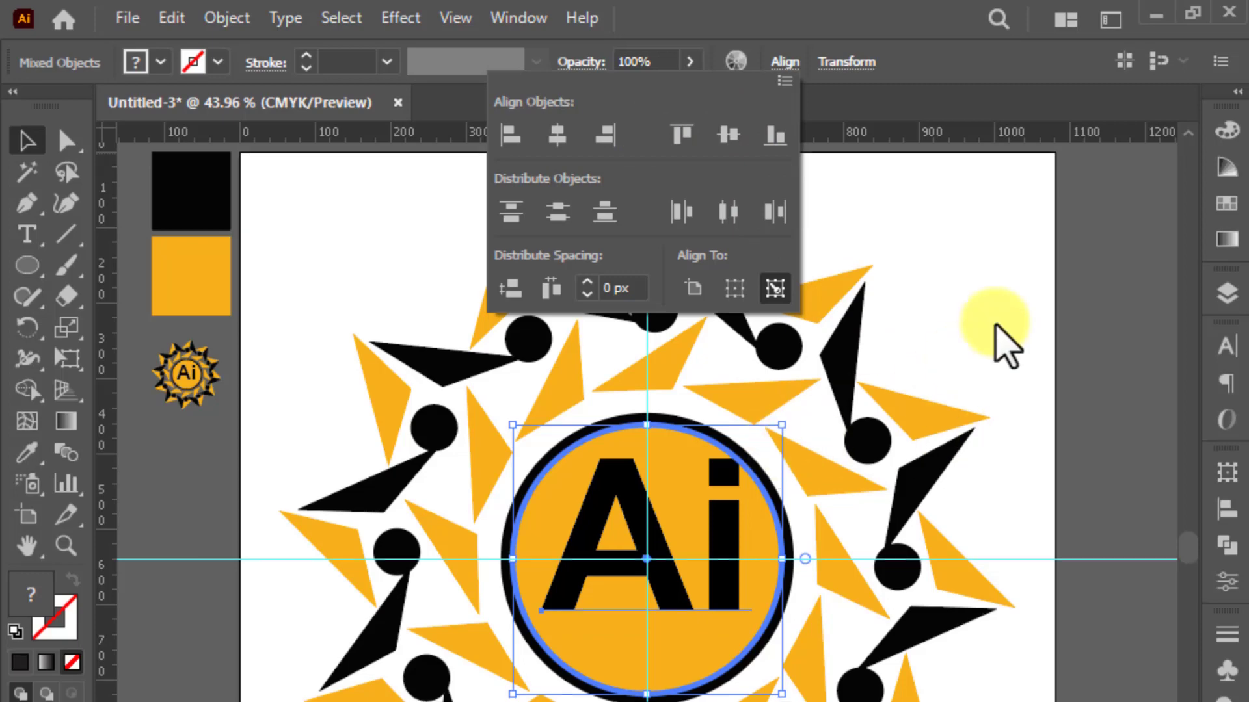
key("f")
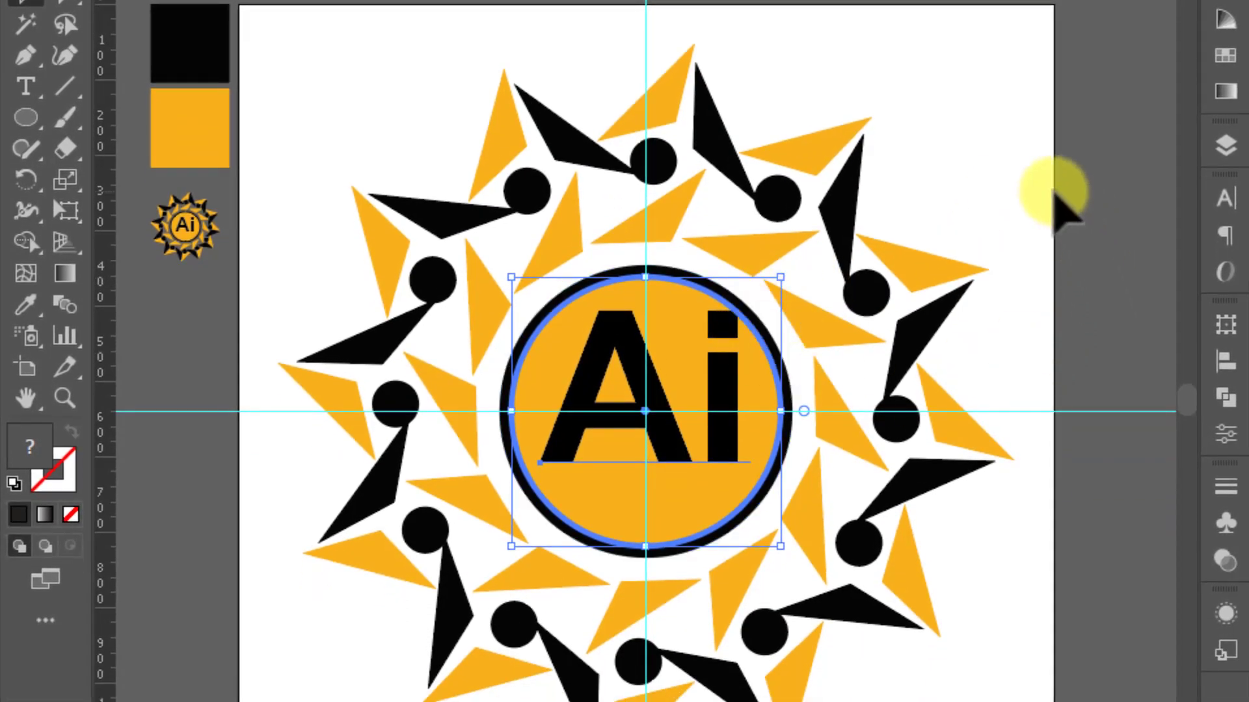
left_click(745, 400)
- Shrink the Ai text slightly about its centre and clear all guides from the artboard
left_click_drag(752, 282, 742, 294)
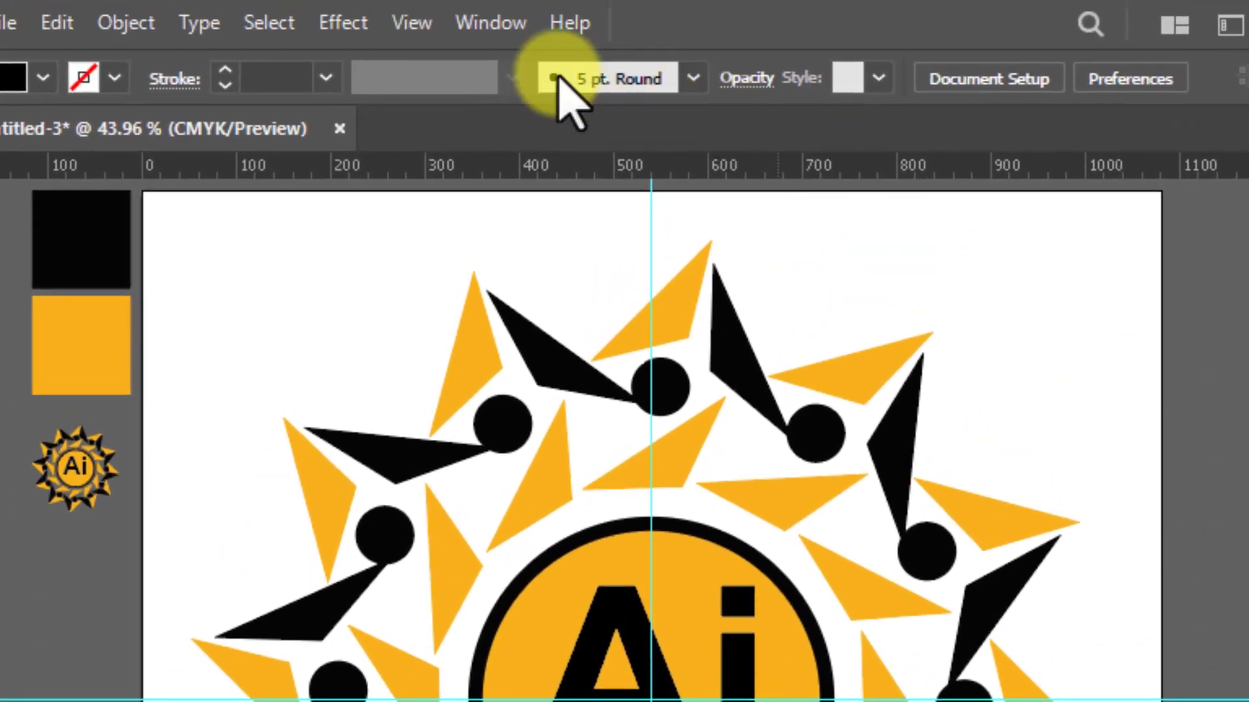
left_click(402, 17)
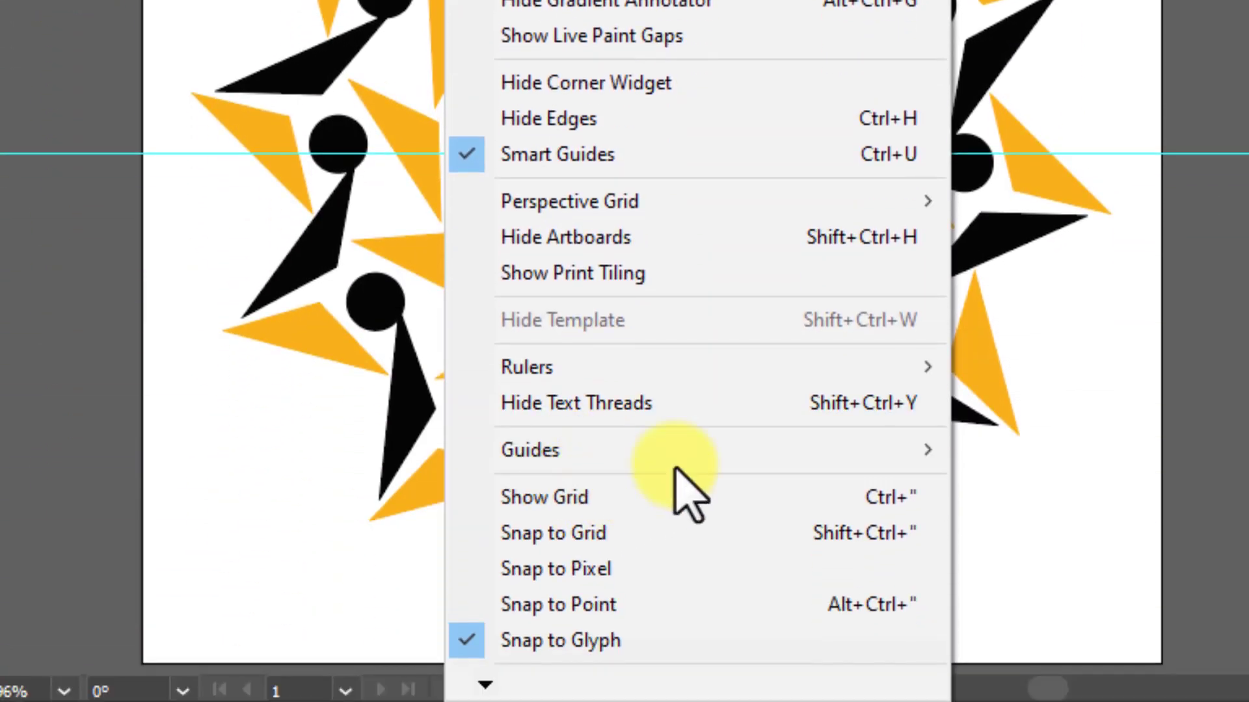
mouse_move(532, 449)
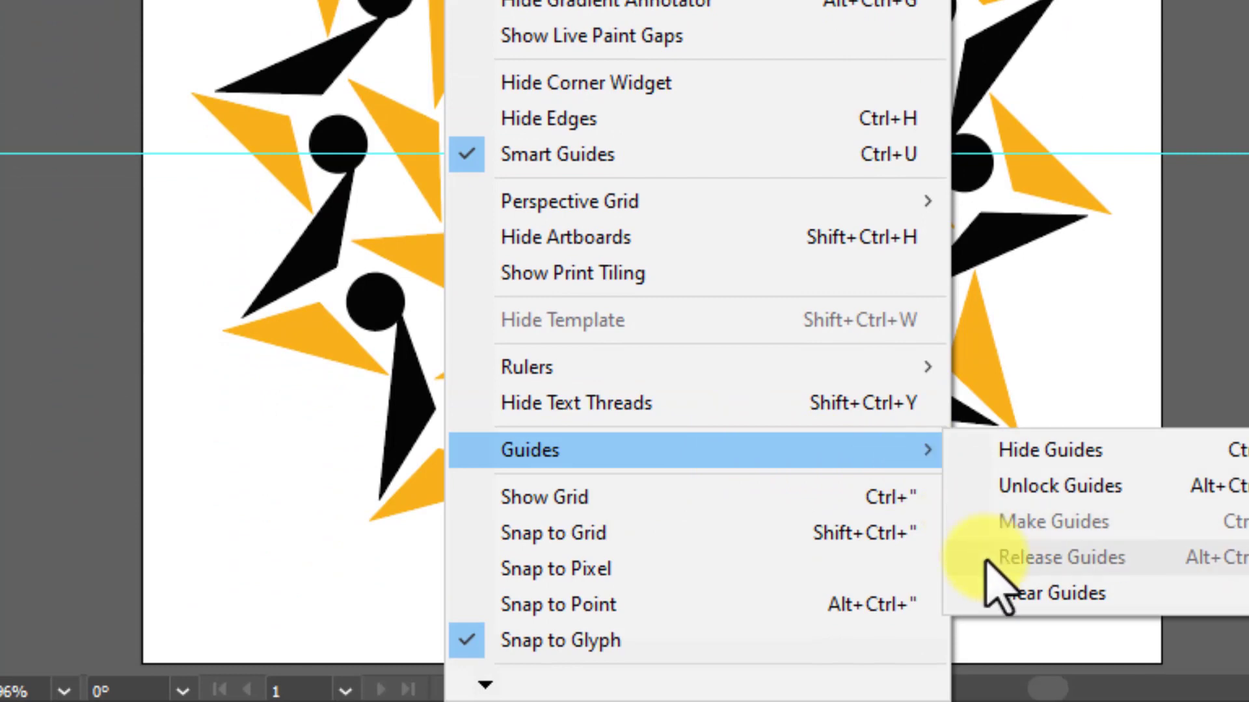
left_click(1005, 593)
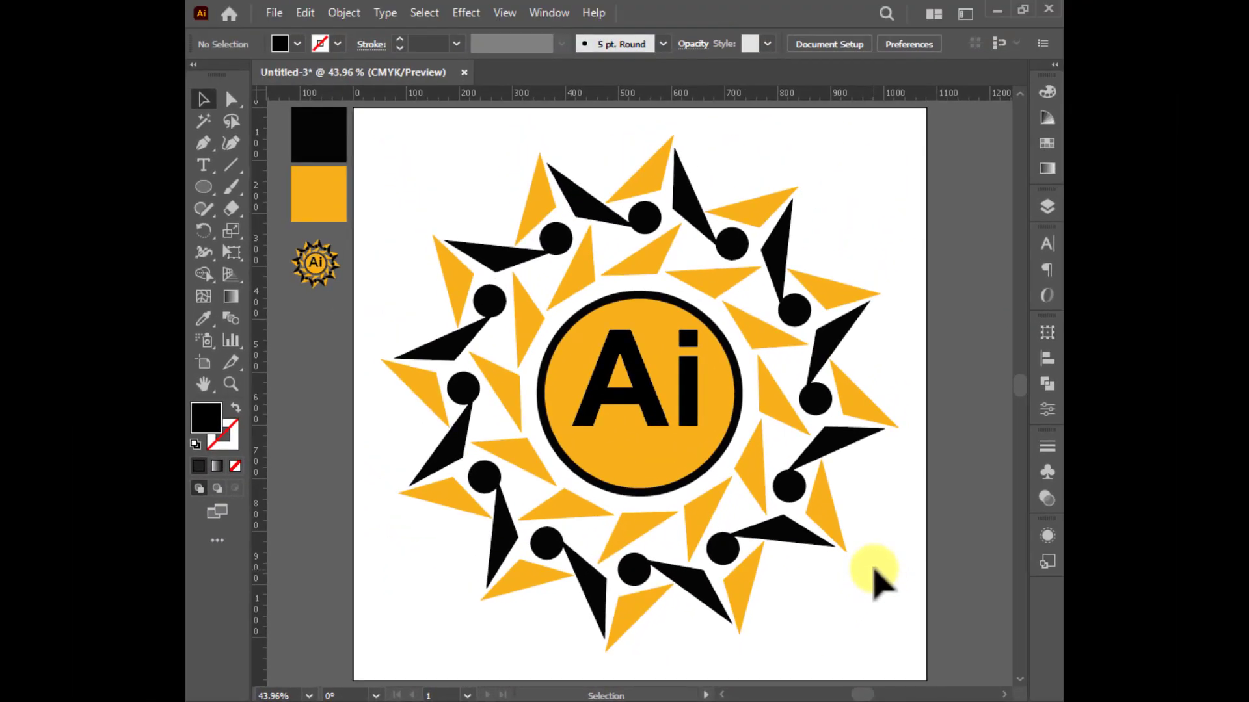